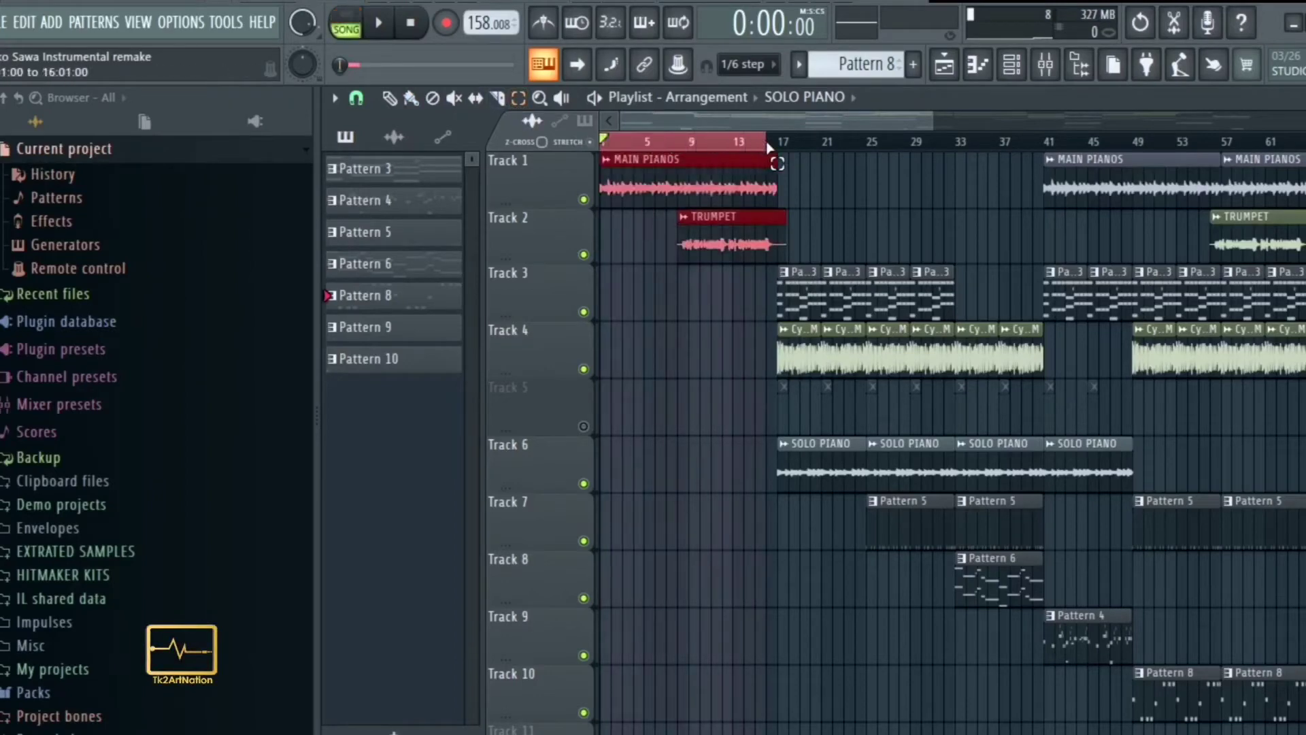
Solo Track 1 so only the Main Pianos play.
right_click(582, 201)
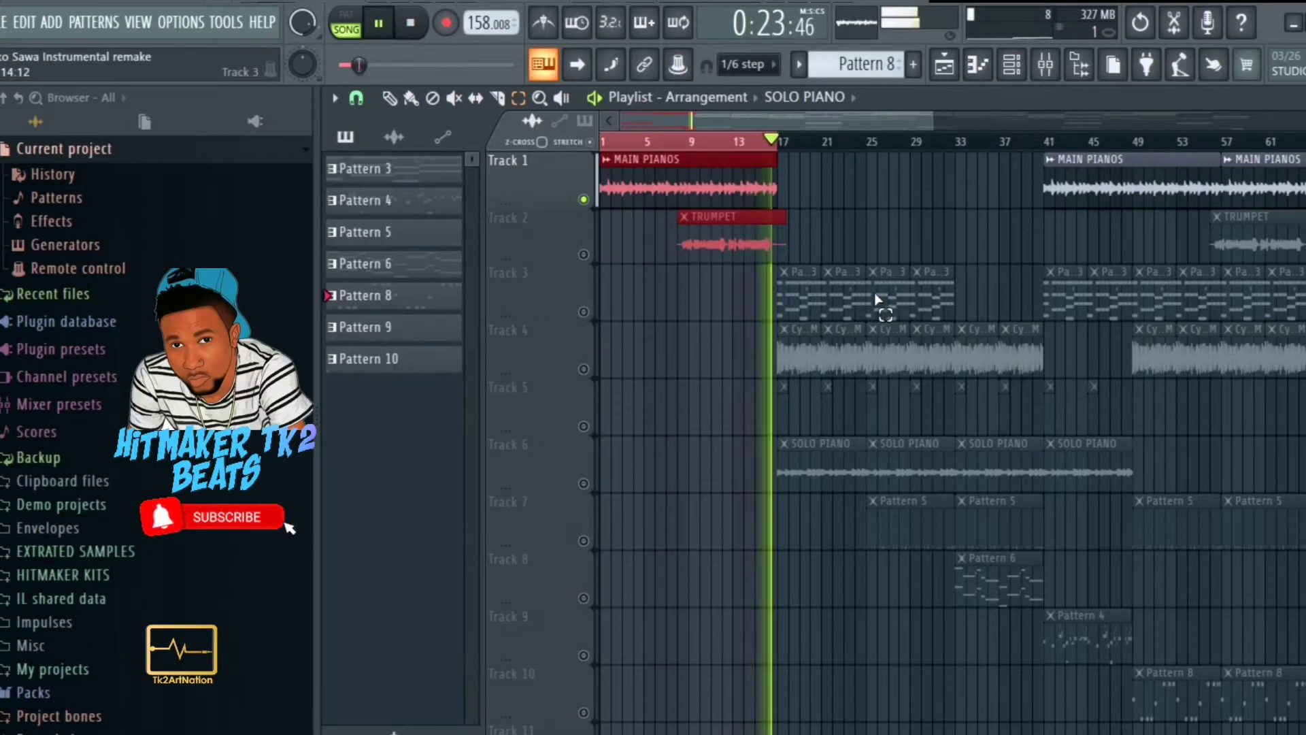
Mute the Main Pianos, unmute the Trumpet on Track 2, and play from near bar 8.
key(space)
click(591, 255)
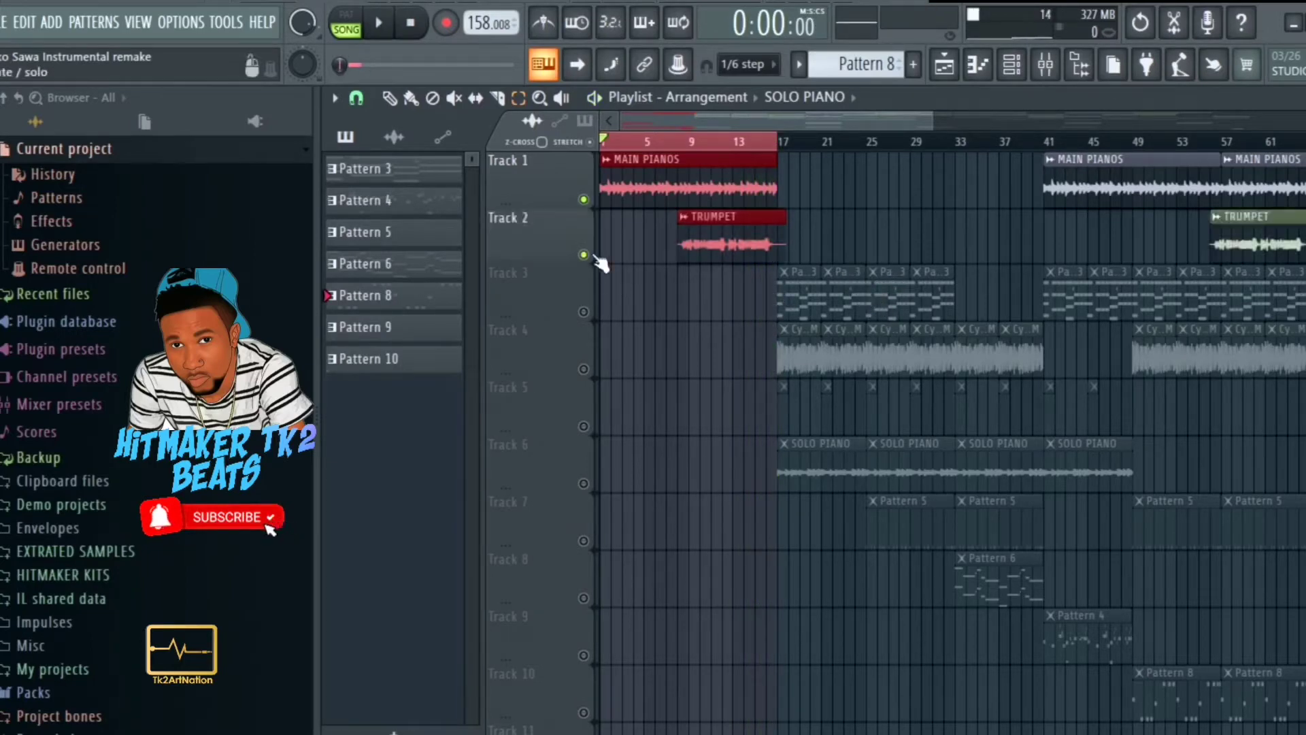
click(583, 198)
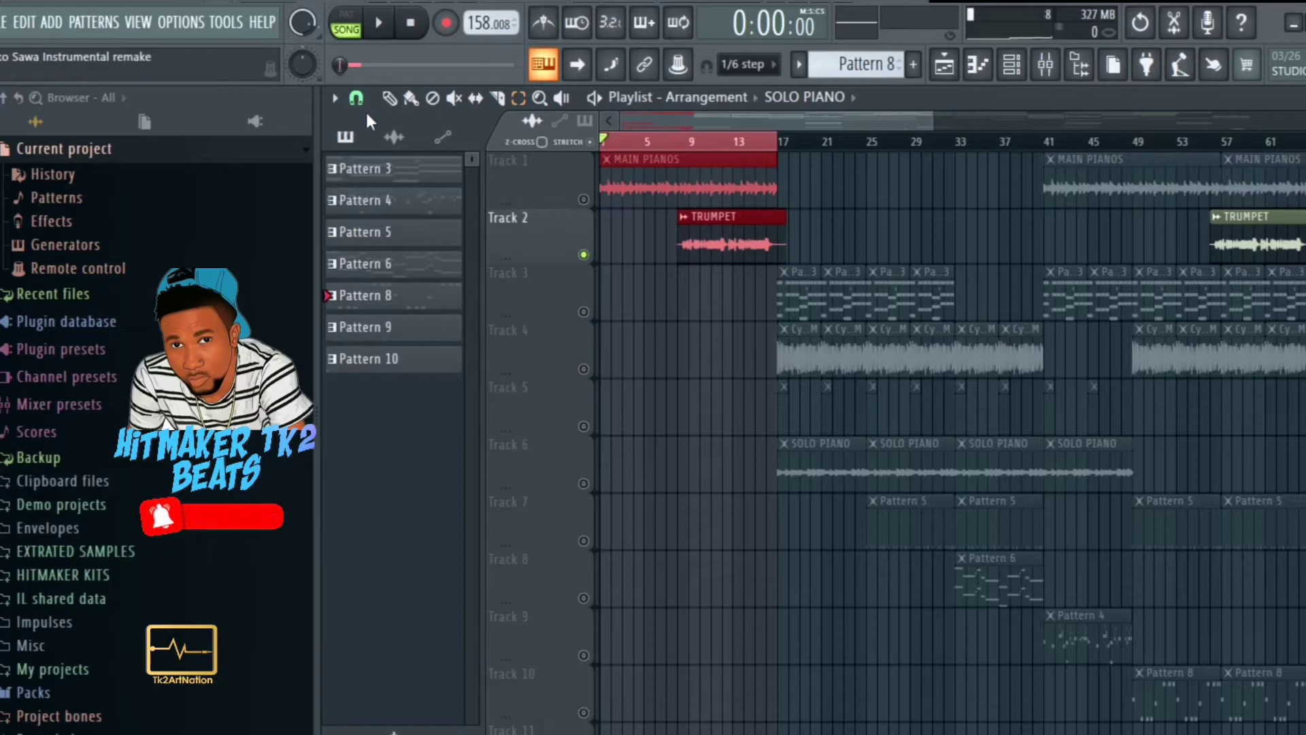
click(394, 100)
click(671, 144)
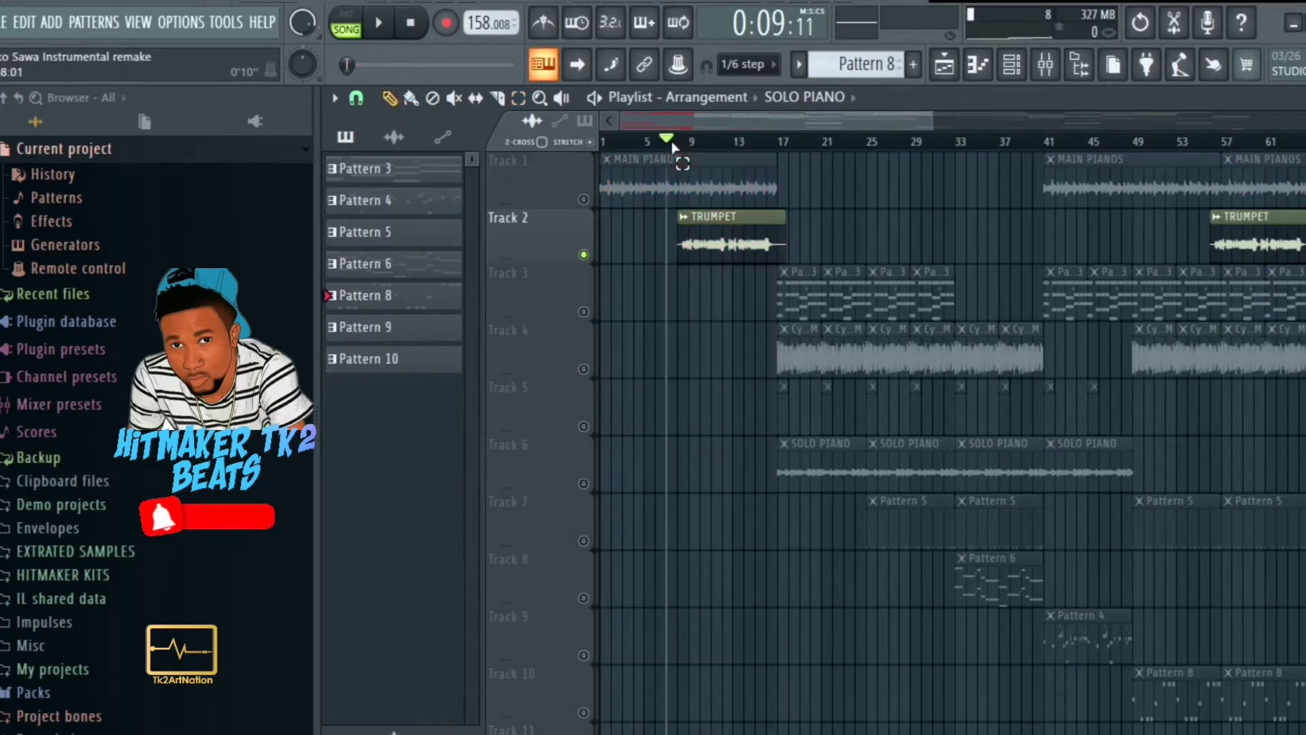
key(space)
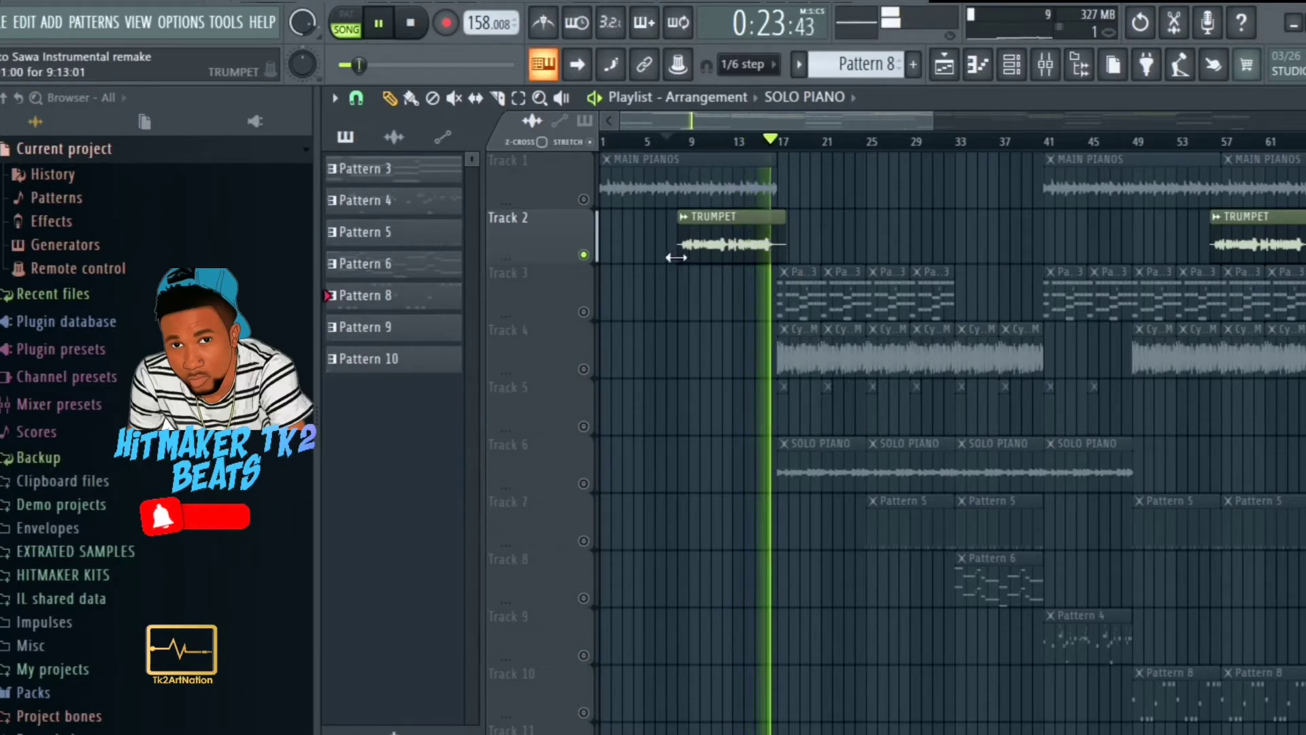
Stop playback and unmute Track 3.
key(space)
click(583, 312)
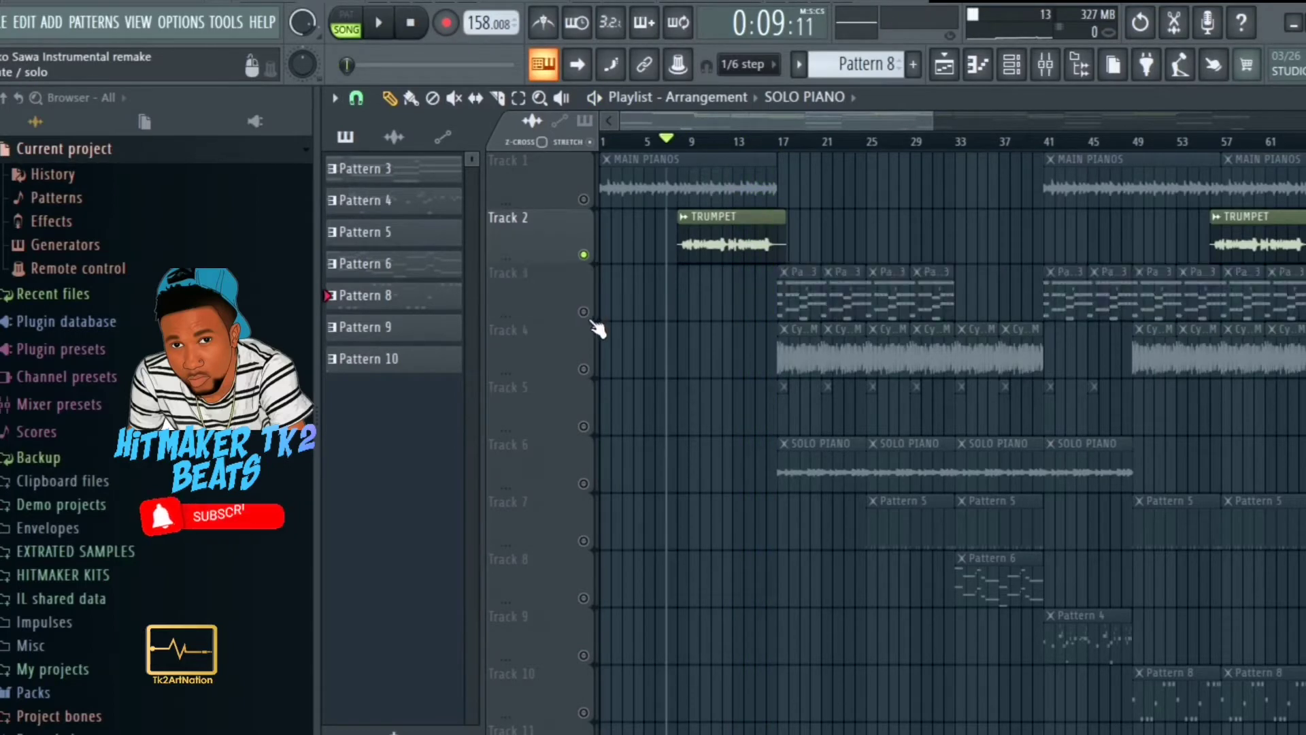
click(583, 312)
Unmute all tracks, set the position to bar 17, solo Track 3, and select Pattern 3.
right_click(584, 313)
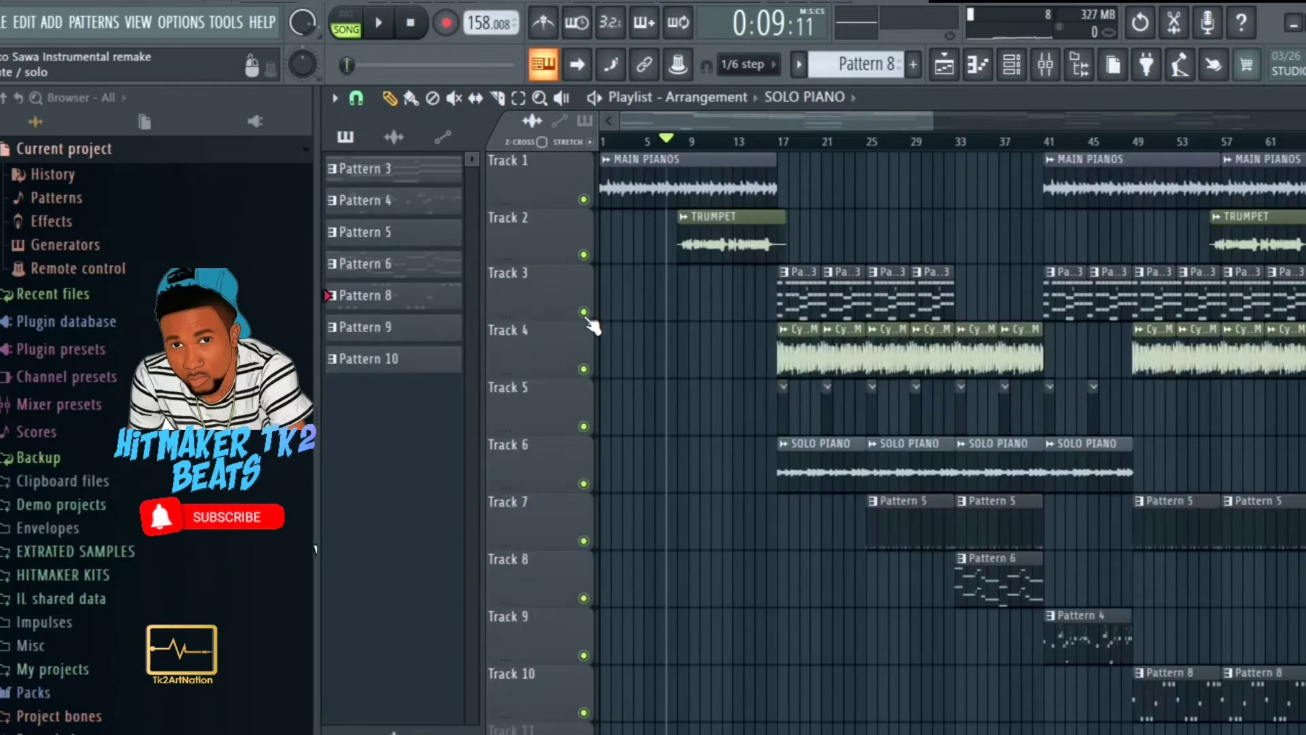
click(781, 141)
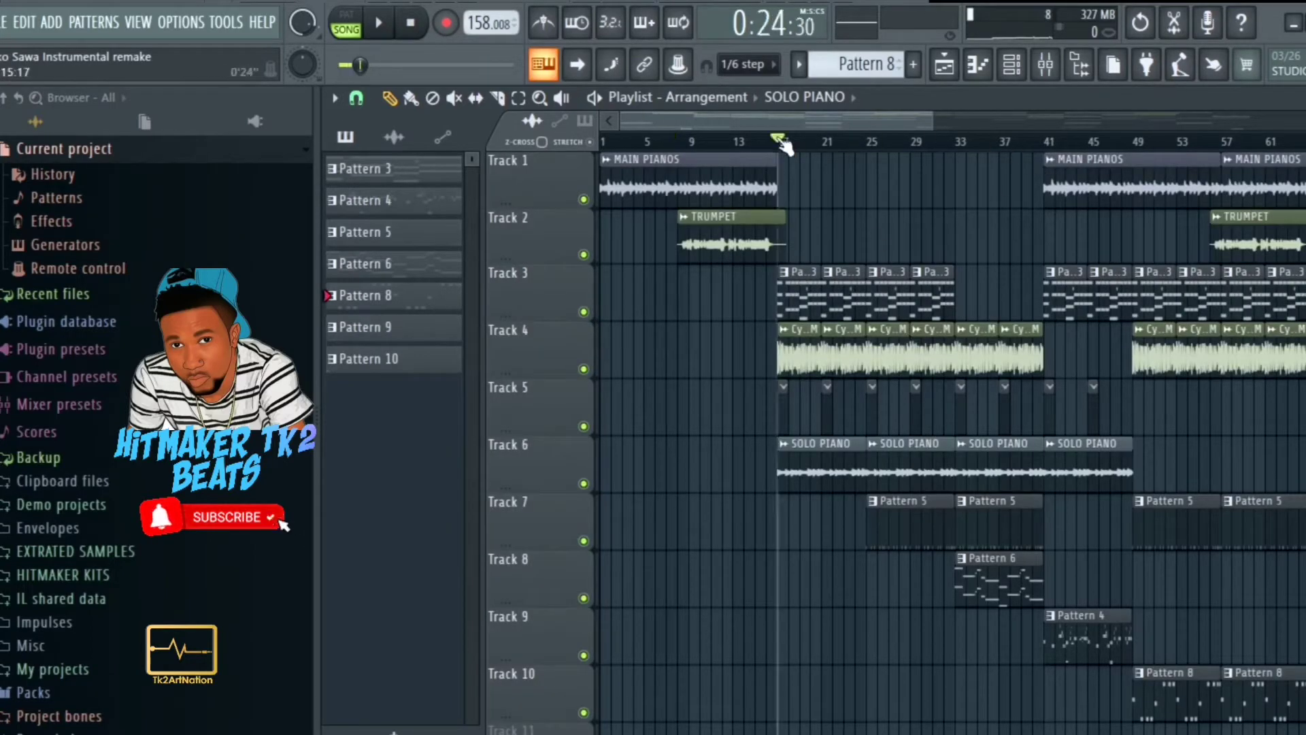
right_click(584, 312)
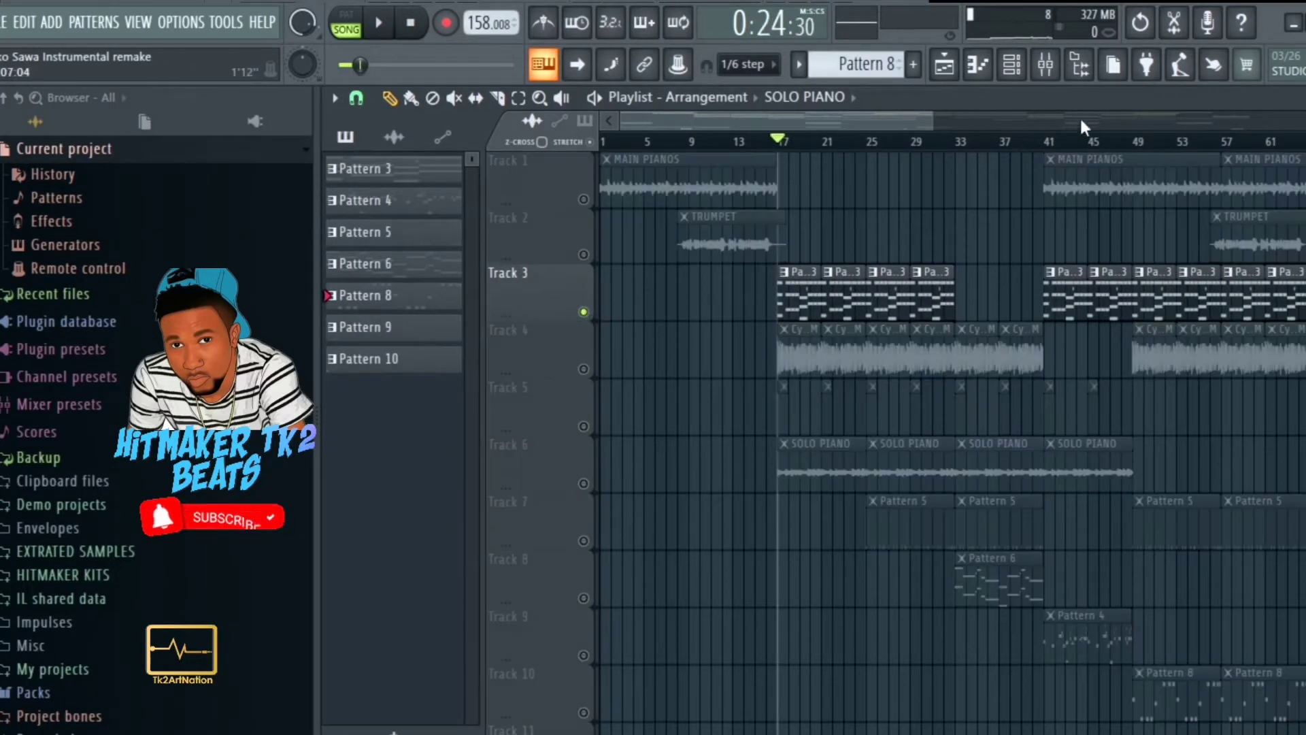
click(1014, 69)
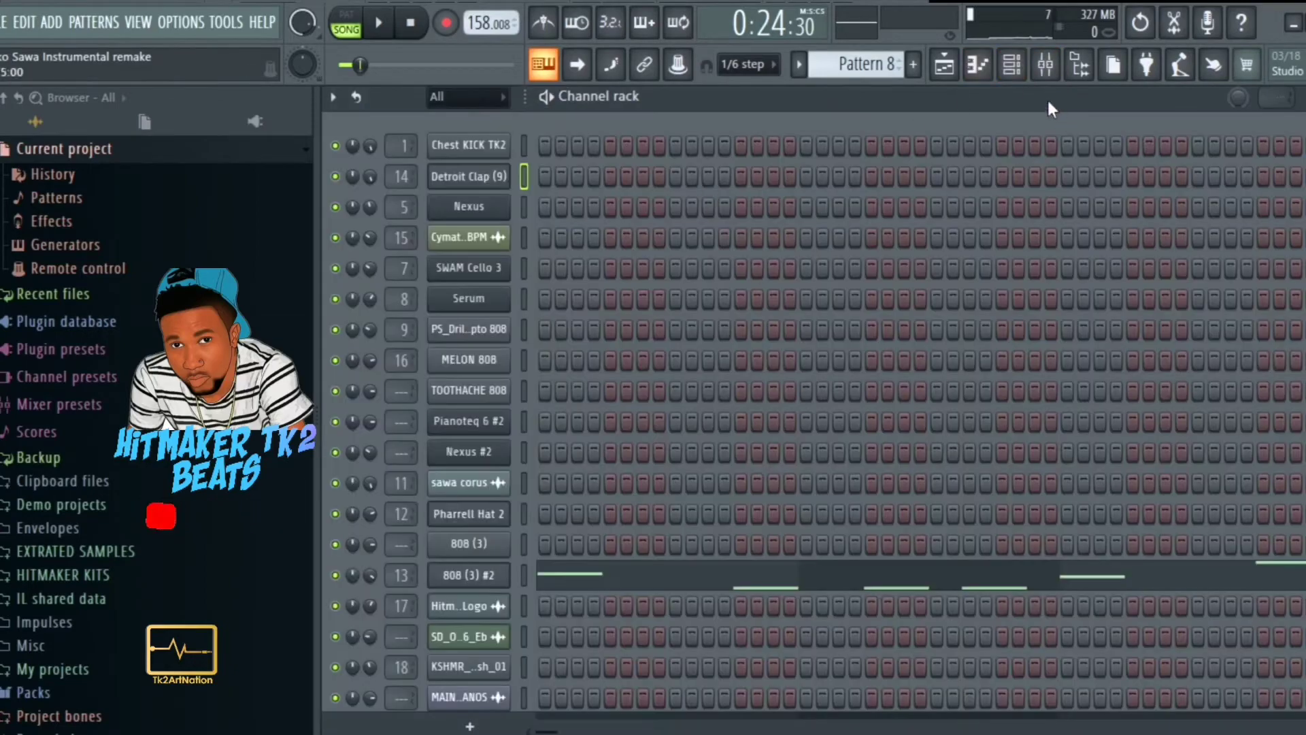
click(944, 68)
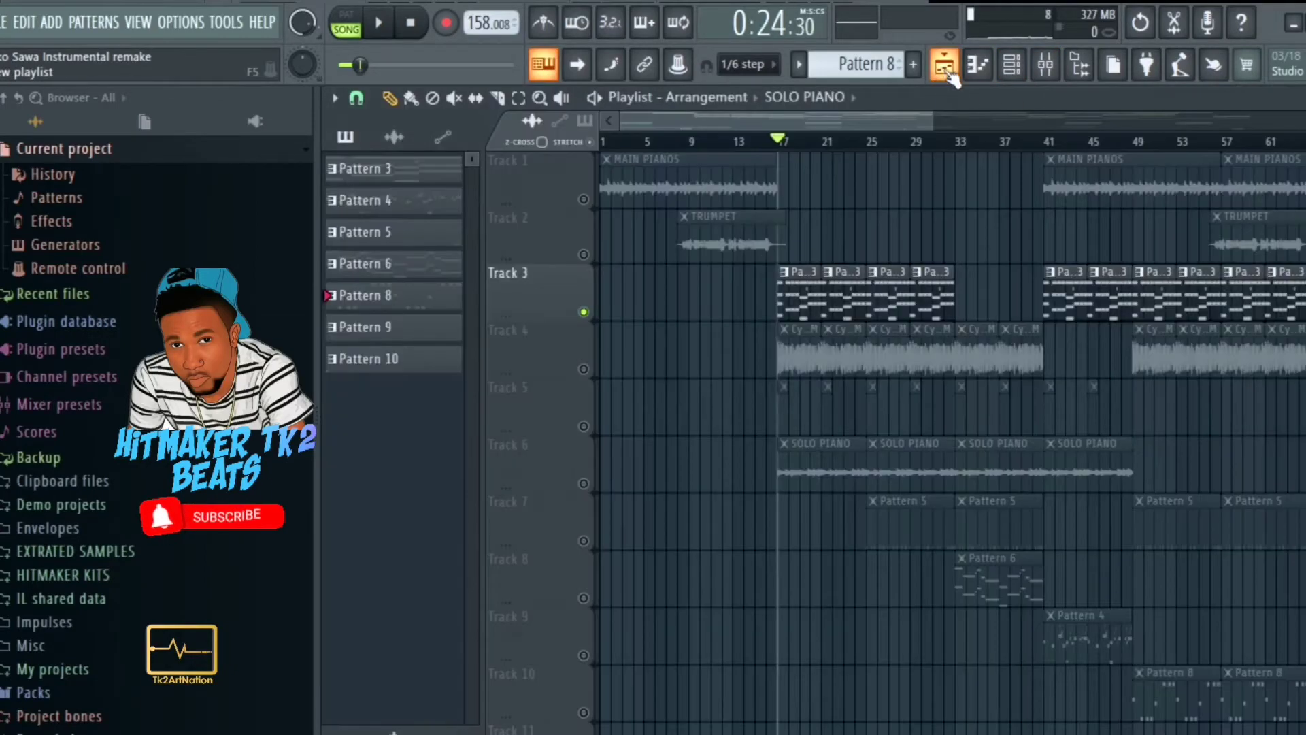
click(806, 303)
Play Pattern 3's Nexus chord notes alone in PAT mode, then return to the Playlist.
click(1012, 67)
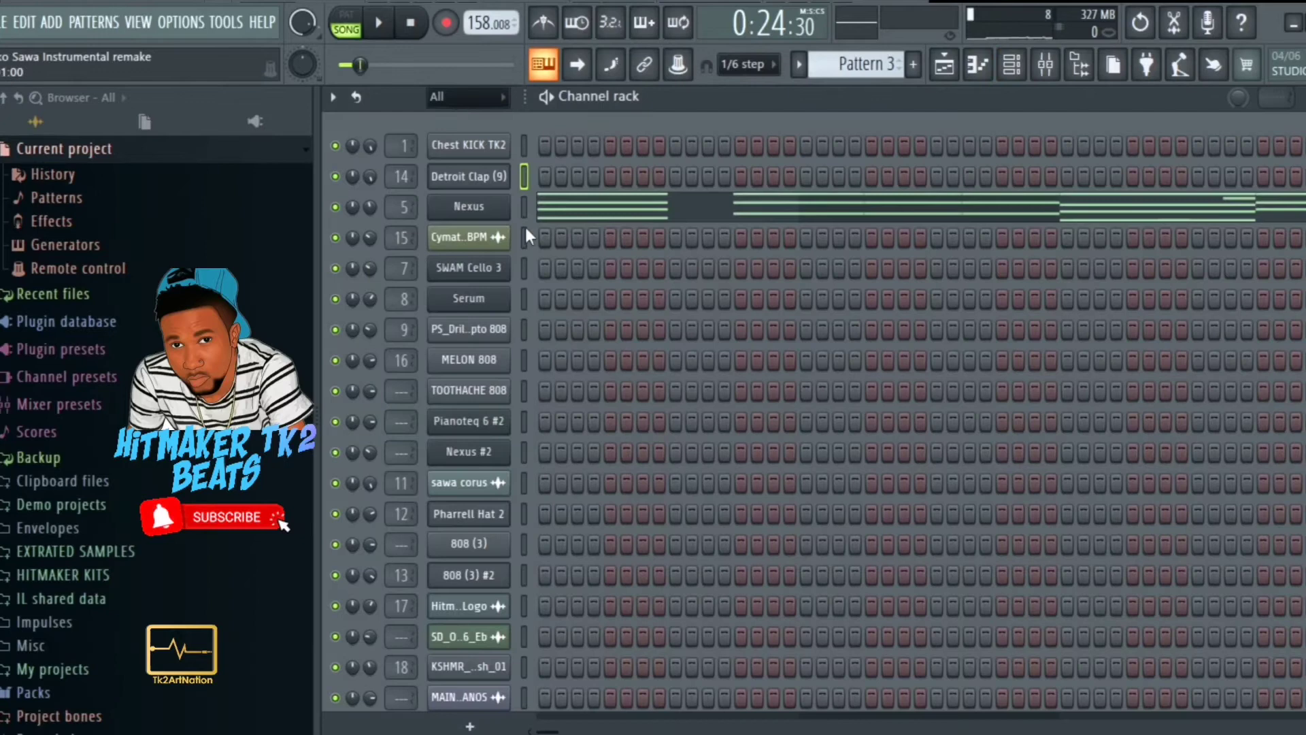
click(359, 27)
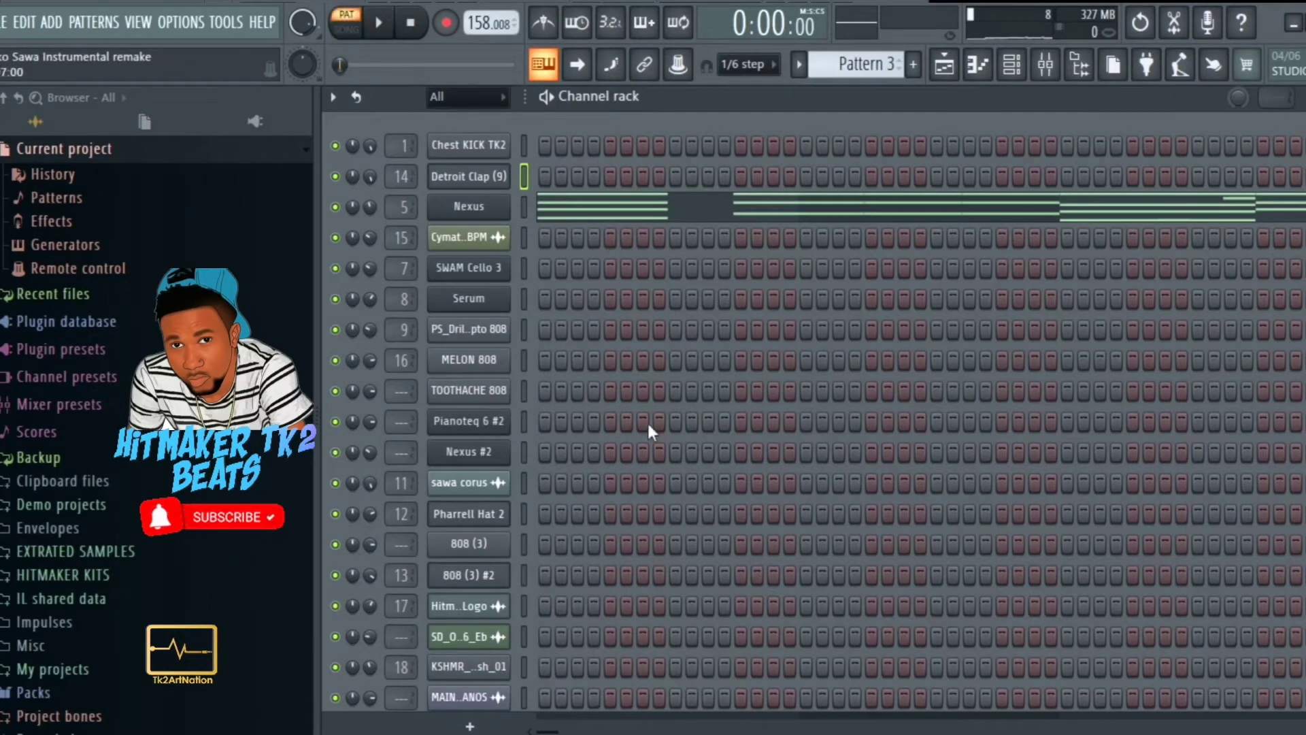
scroll(698, 382, down, 2)
scroll(699, 383, up, 2)
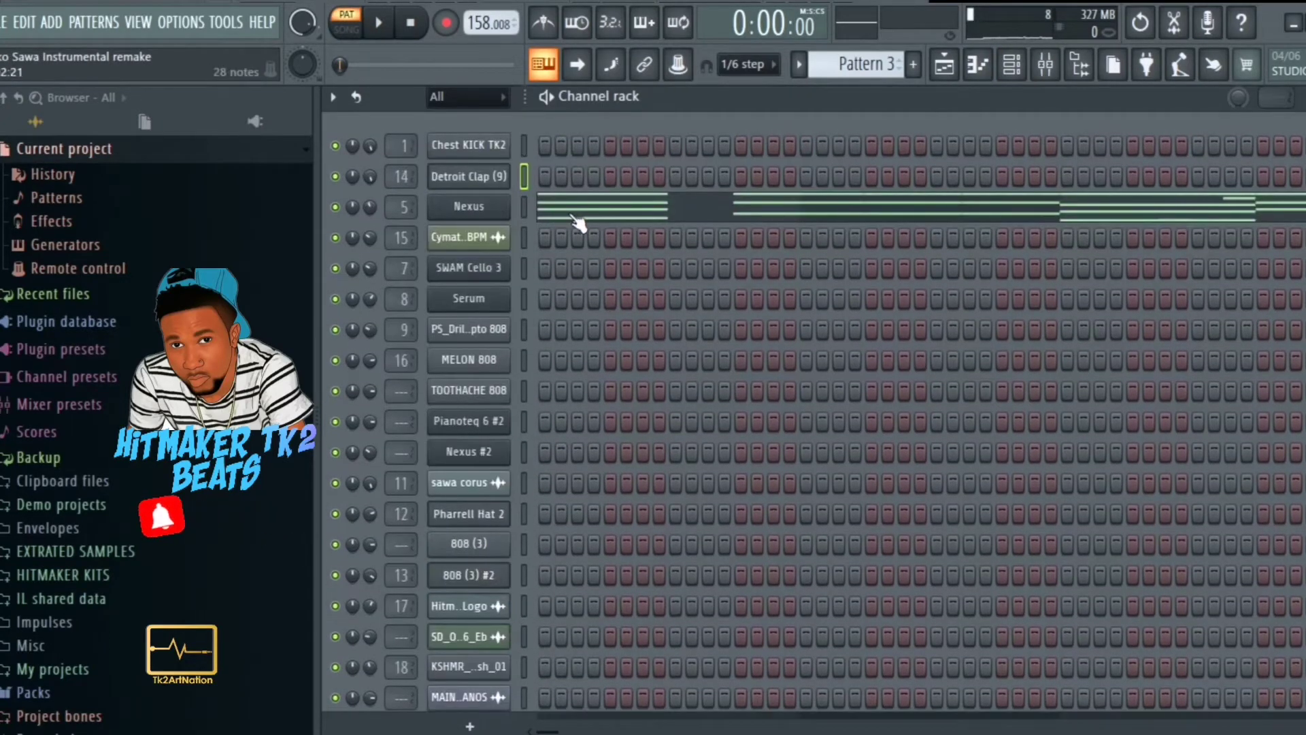
click(567, 215)
scroll(832, 247, down, 5)
scroll(843, 293, down, 3)
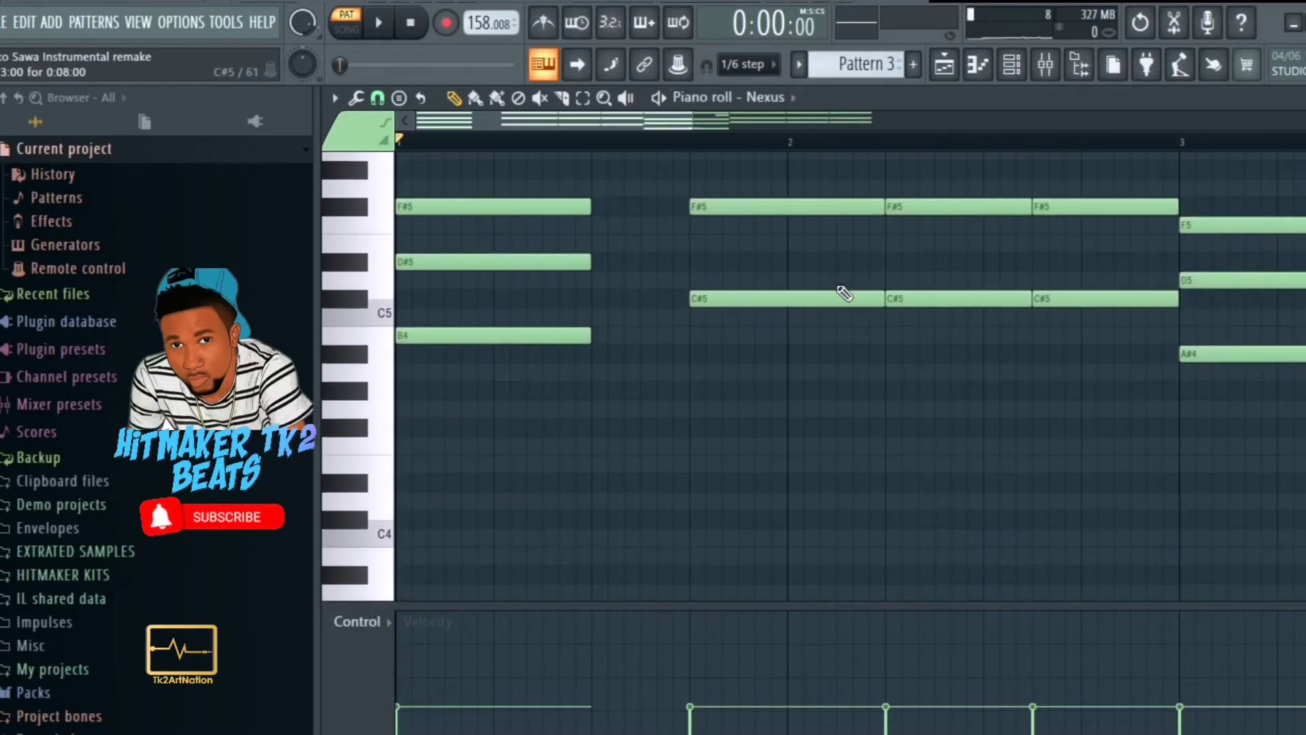
scroll(843, 292, up, 3)
key(space)
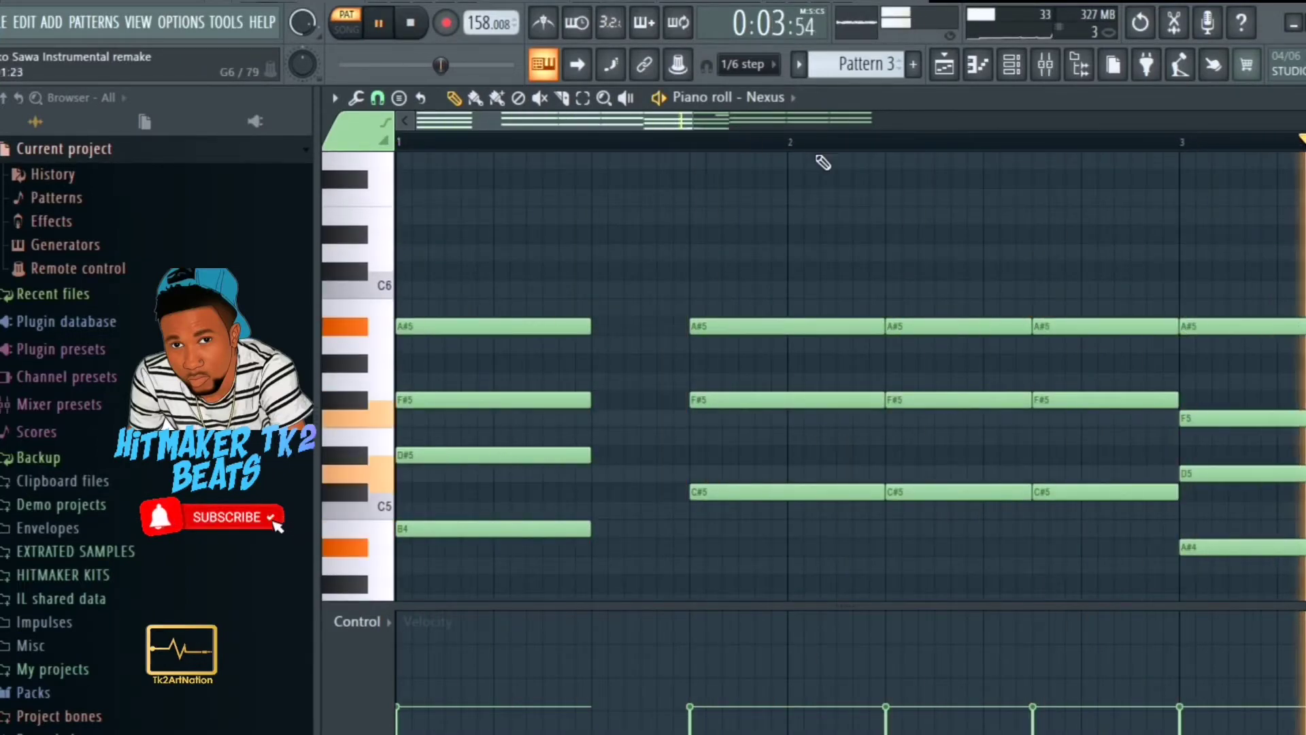
scroll(817, 409, down, 2)
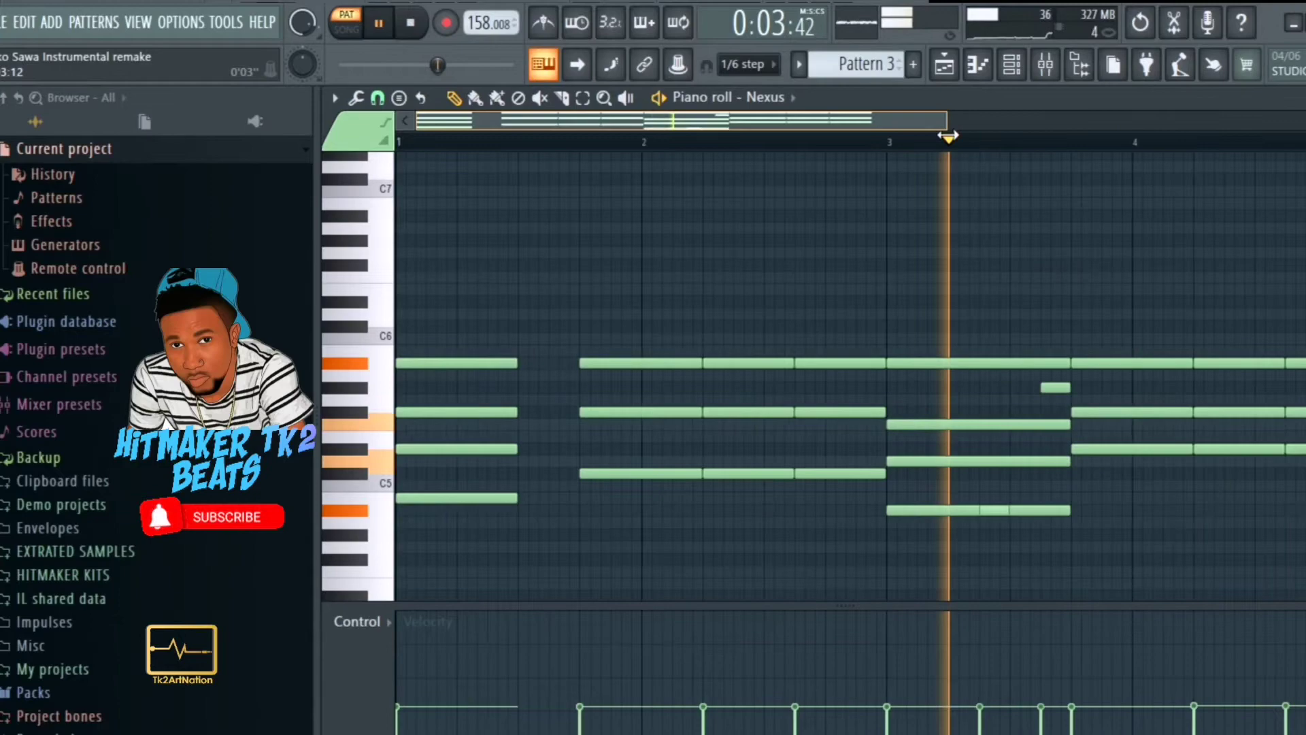
drag(694, 123, 1151, 195)
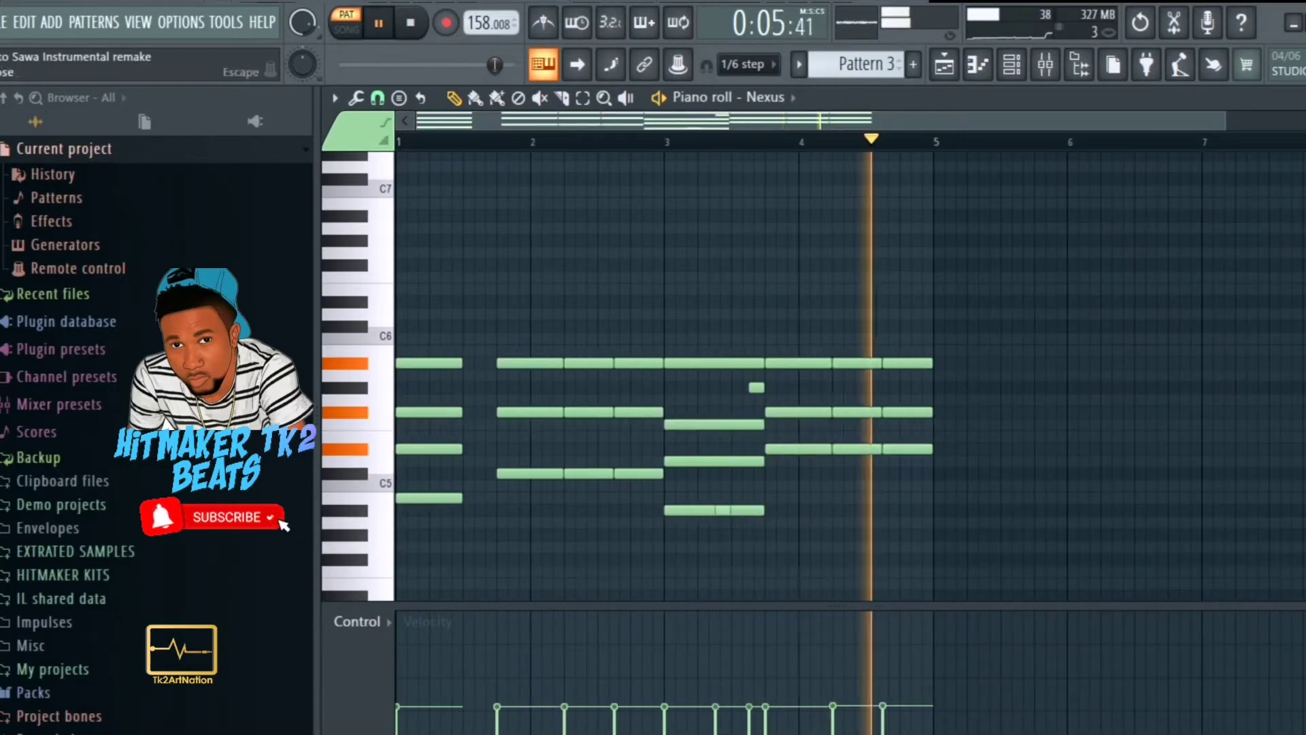
key(F6)
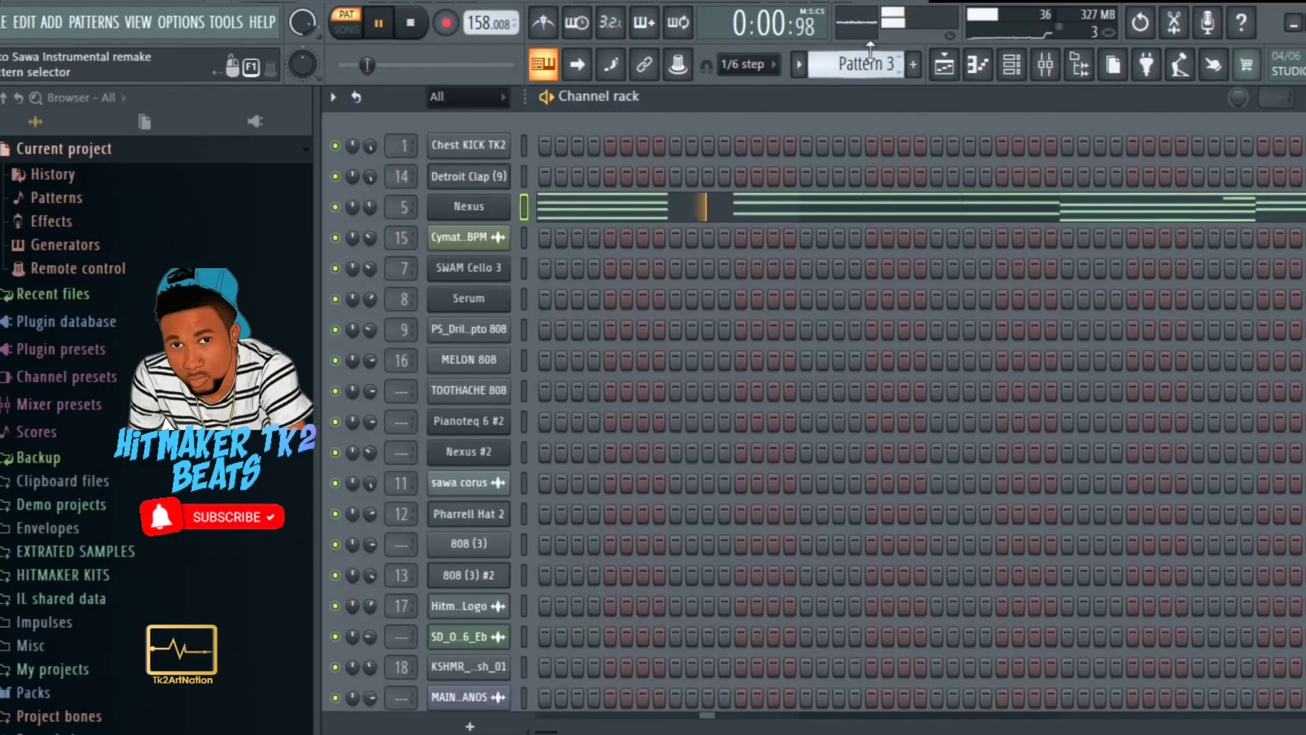
click(944, 63)
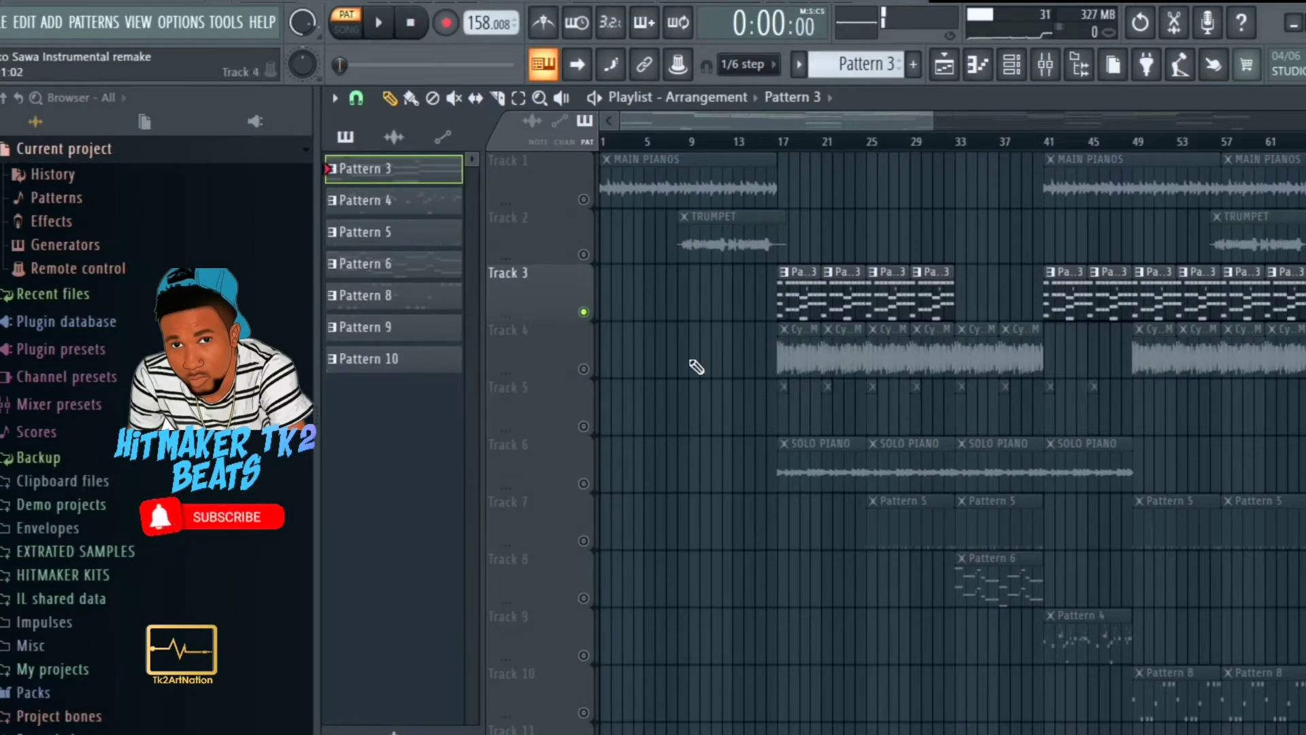
Unmute all tracks, solo Track 4's hi-hat loop, then play and stop from bar 17.
ctrl+click(582, 311)
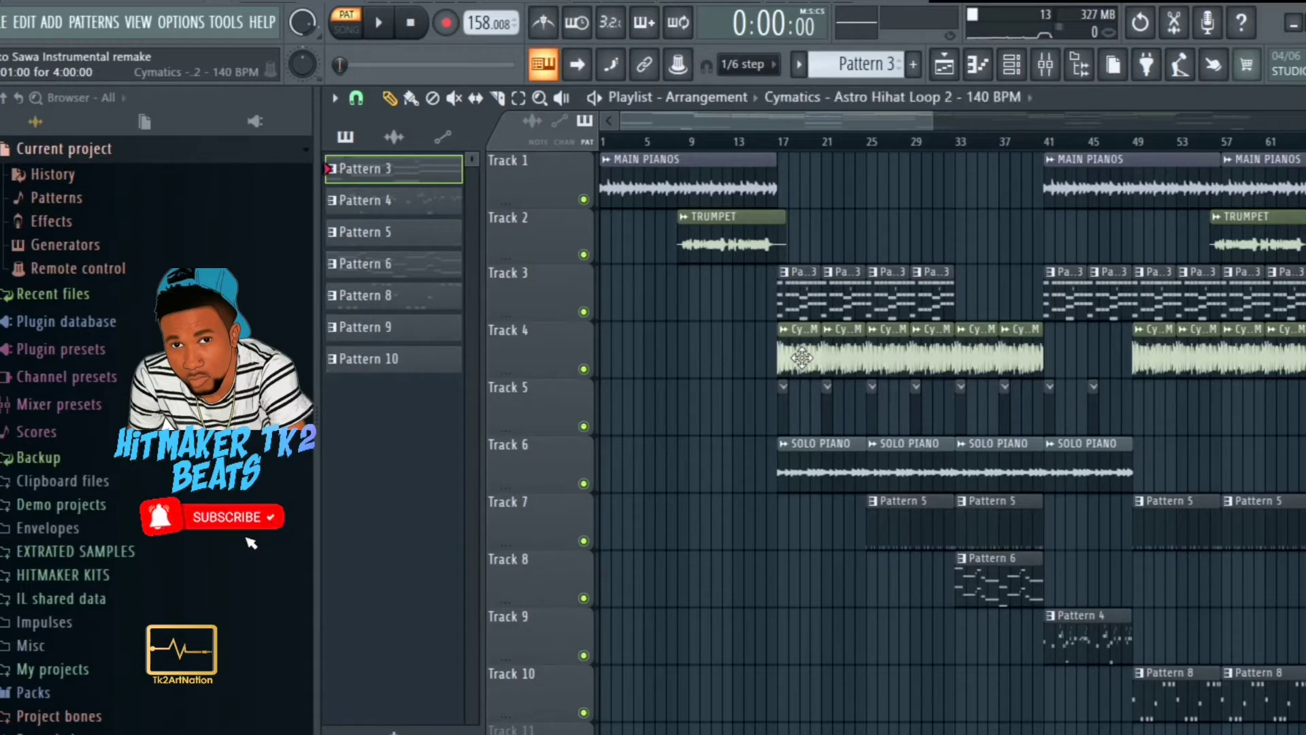
ctrl+click(583, 369)
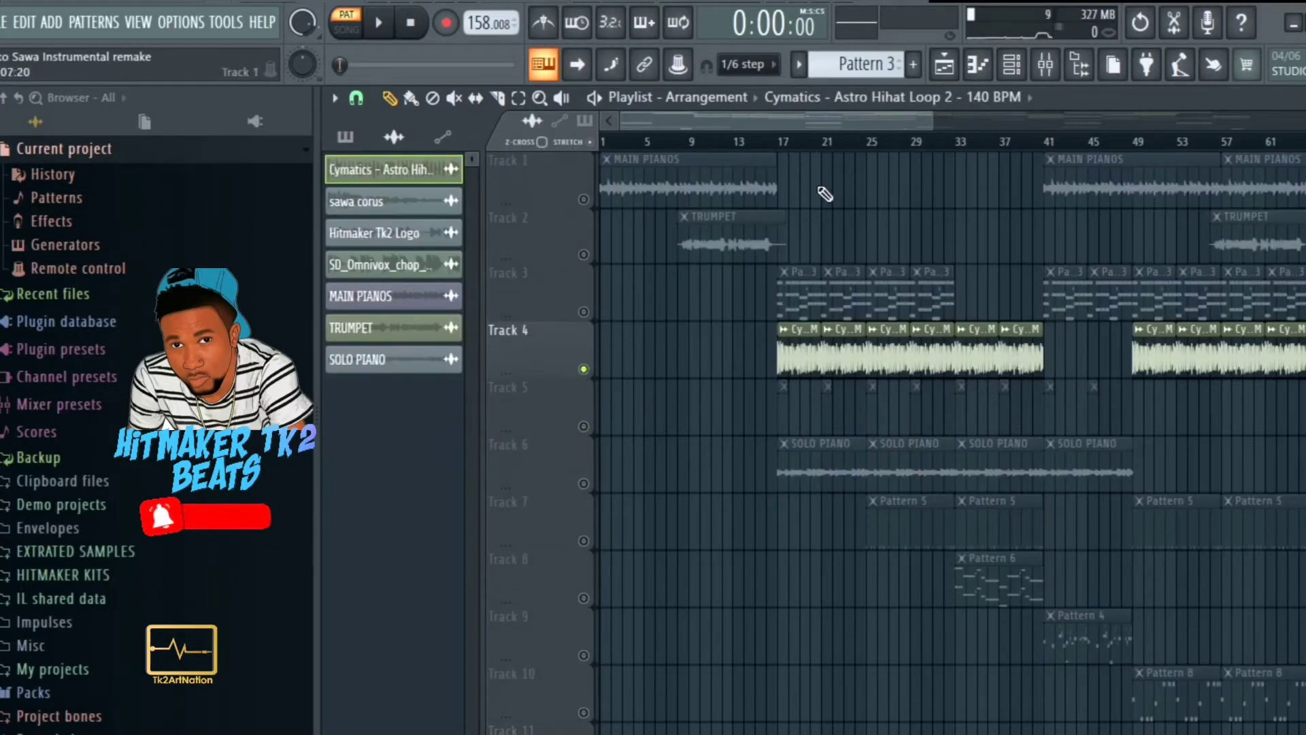
click(784, 143)
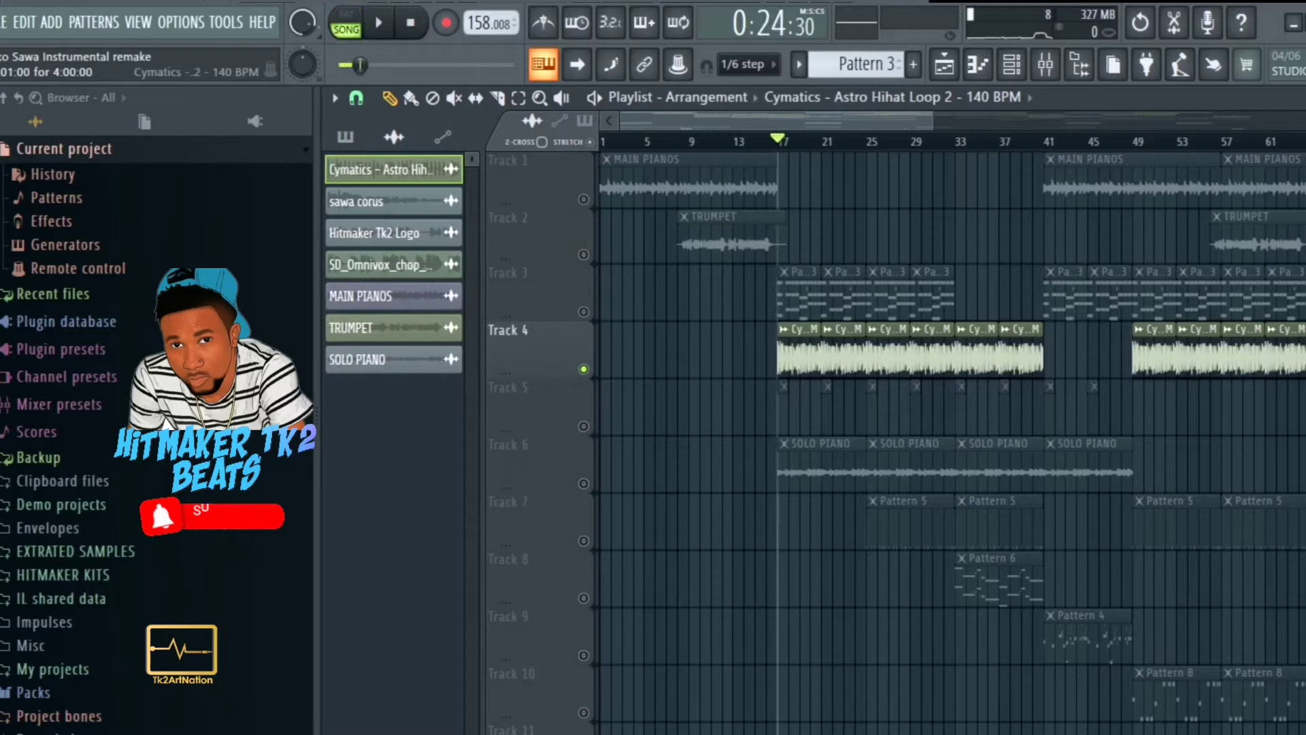
drag(931, 121, 980, 120)
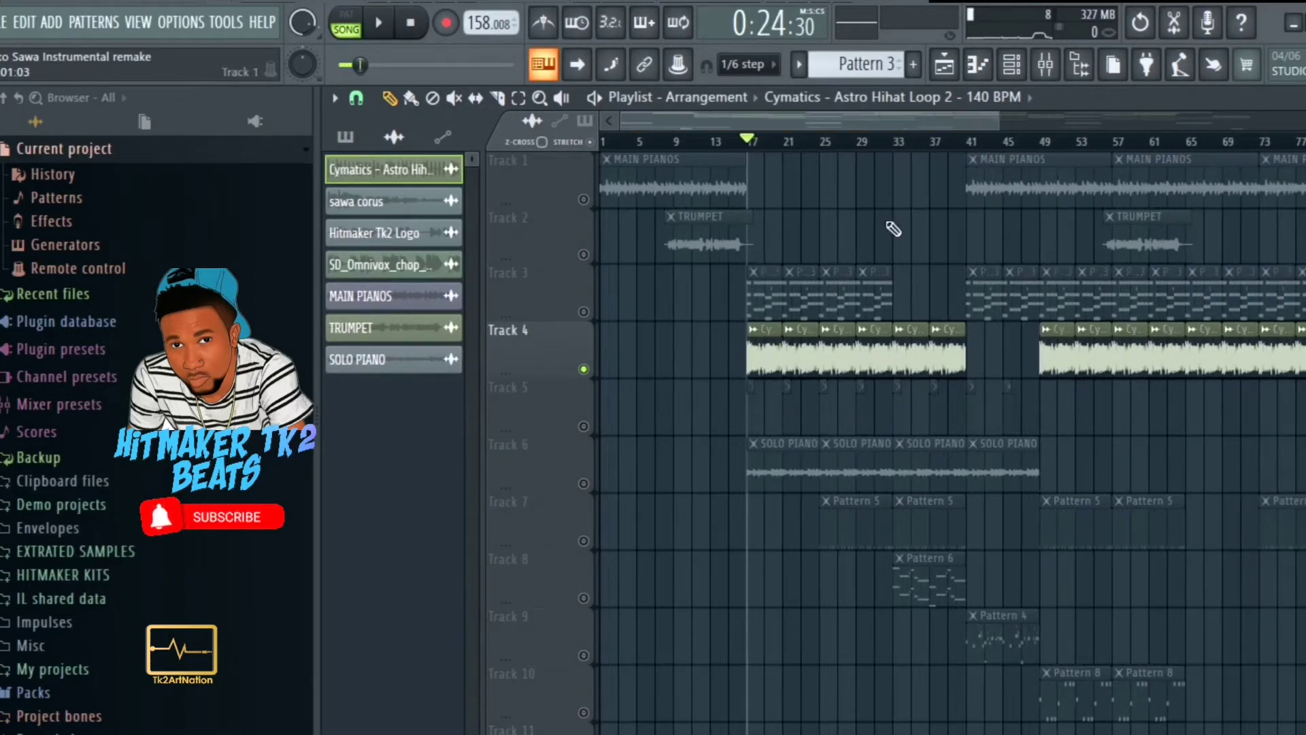
key(space)
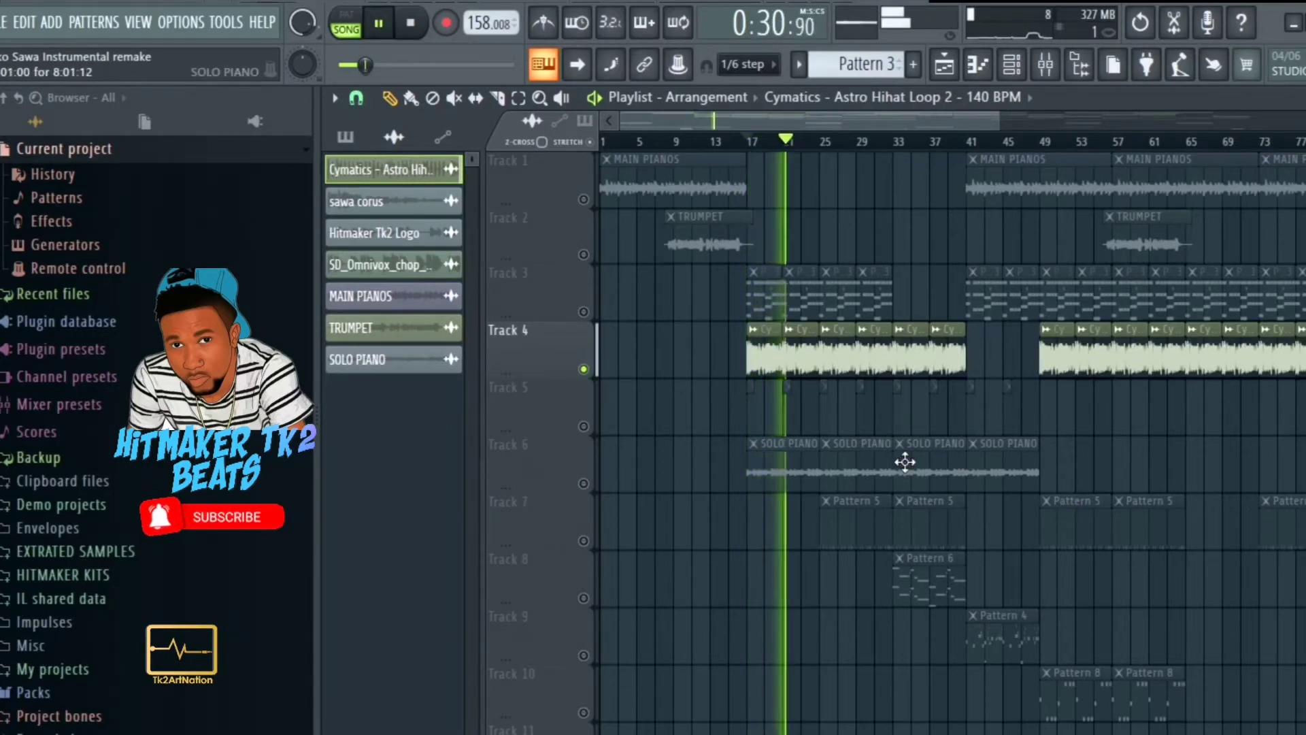
key(space)
scroll(1146, 487, down, 1)
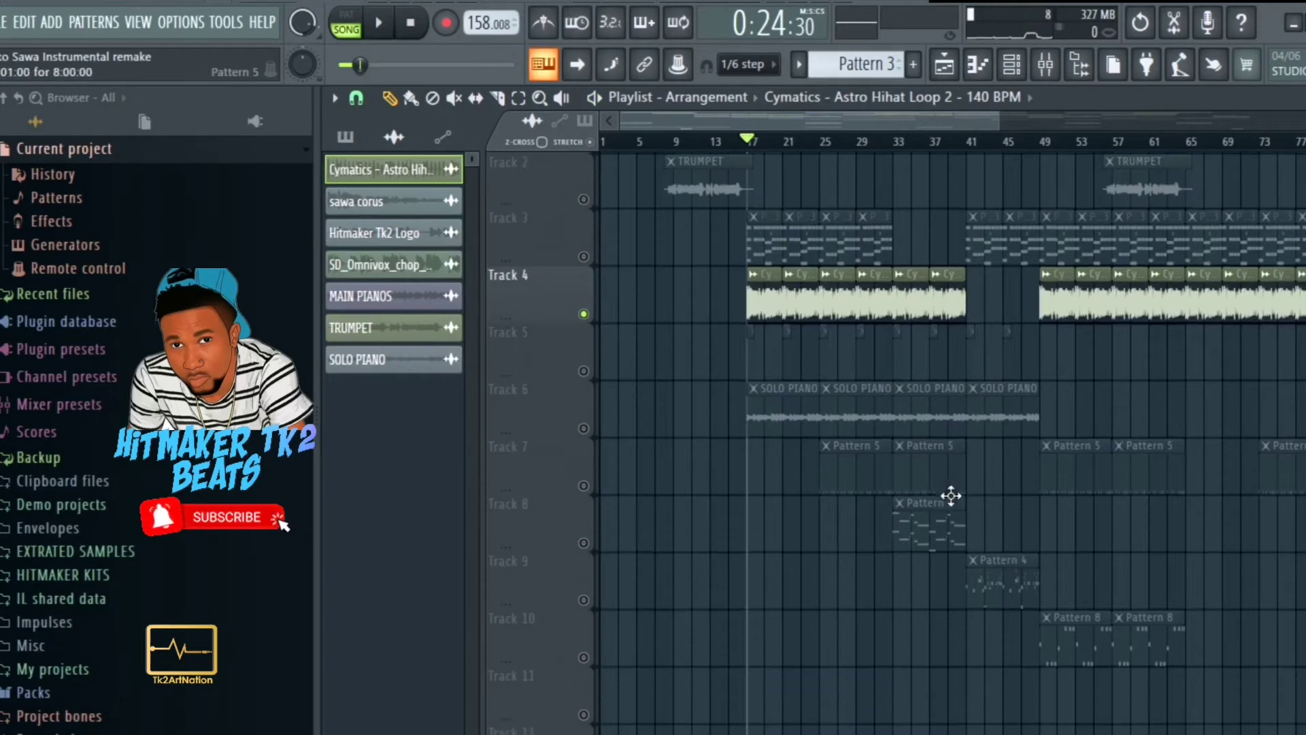
Select the SOLO PIANO clip, unmute and solo Track 6, and play from bar 17 past bar 30.
click(769, 418)
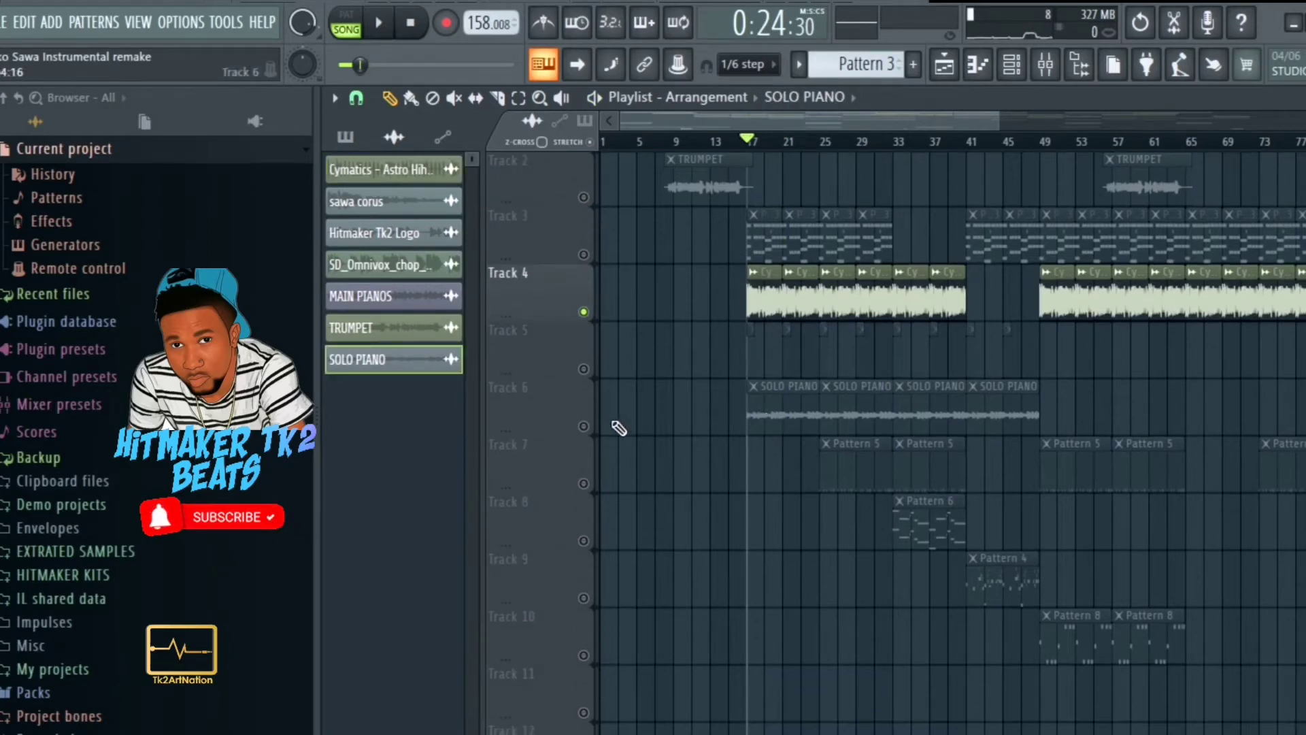
click(584, 428)
right_click(585, 428)
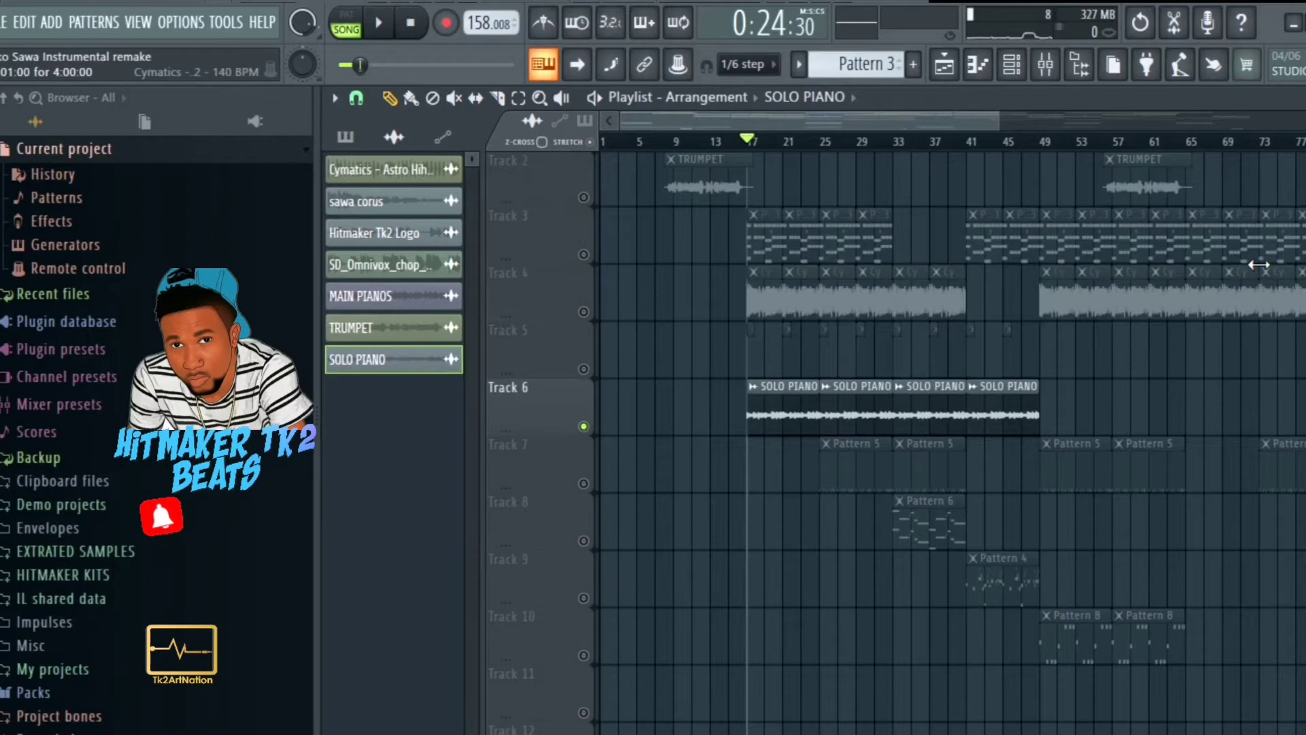
key(space)
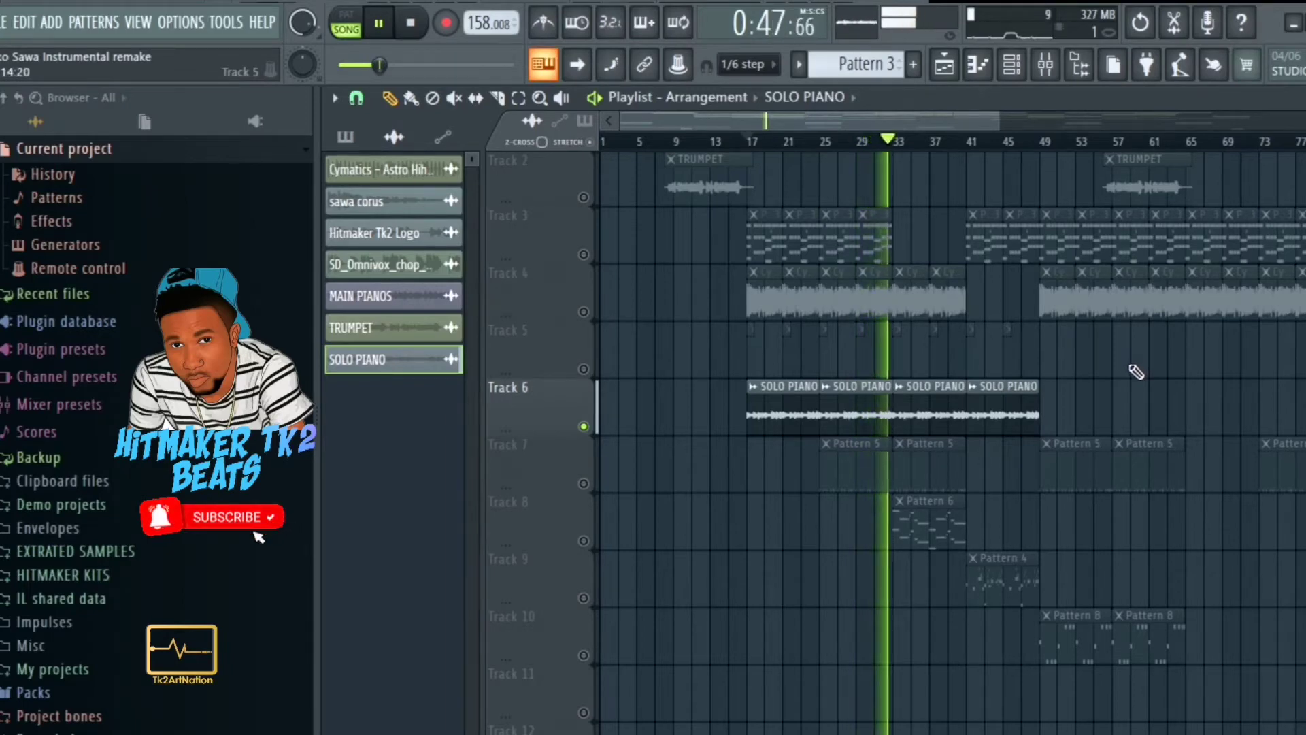
key(space)
Make Pattern 5 current, play its kick and clap alone, then return to the Playlist.
click(863, 491)
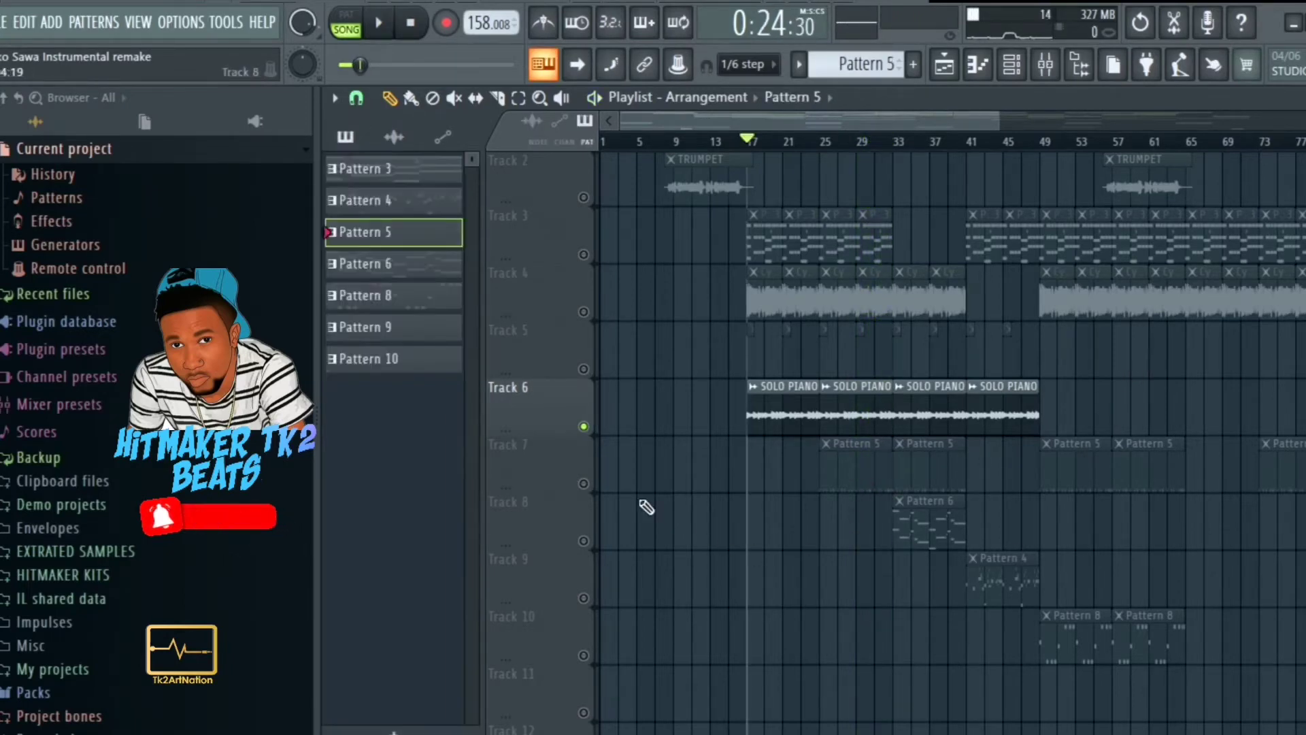
click(592, 449)
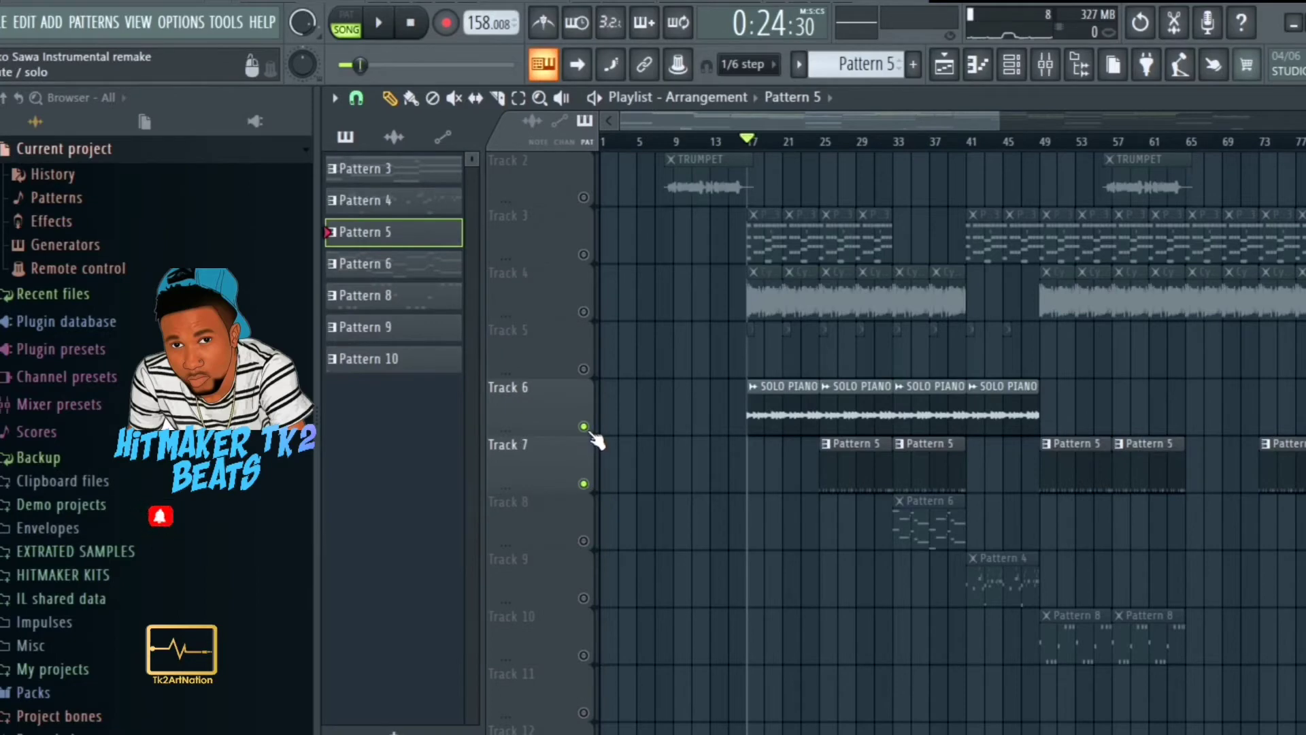
click(1010, 64)
scroll(719, 310, down, 2)
scroll(719, 310, up, 2)
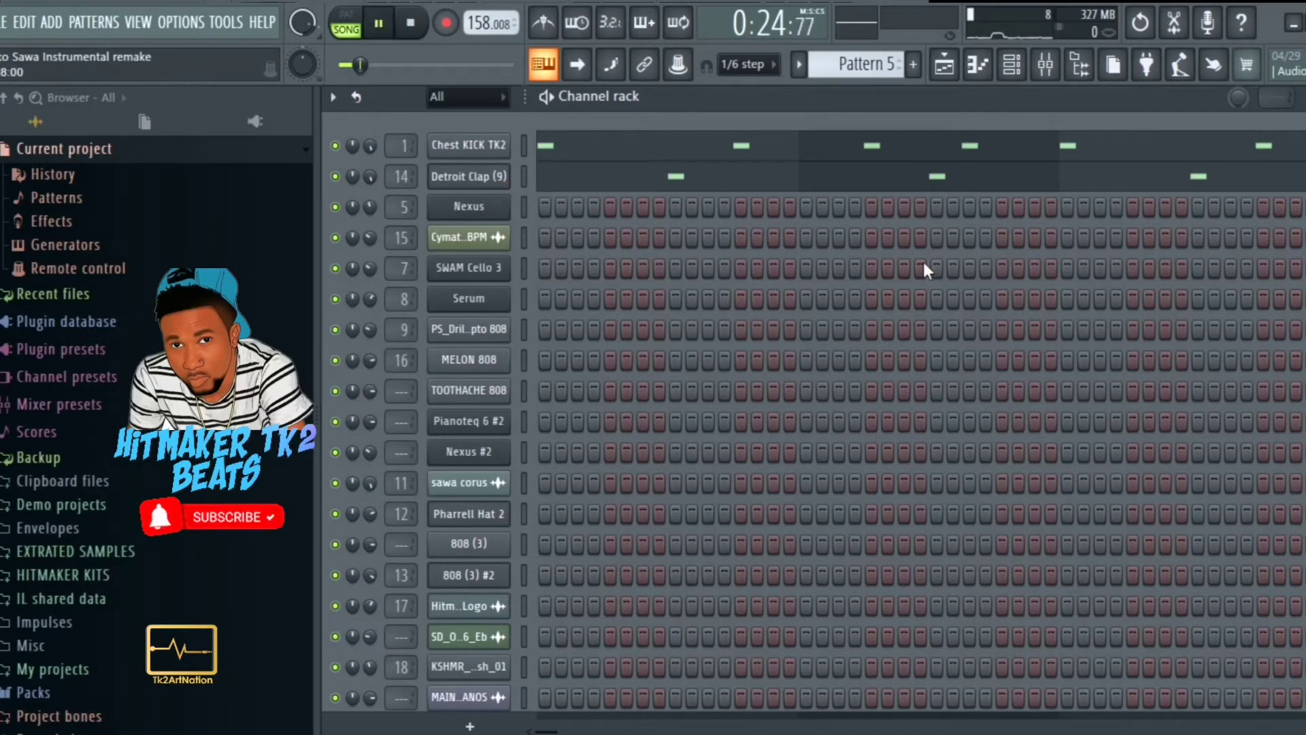
key(space)
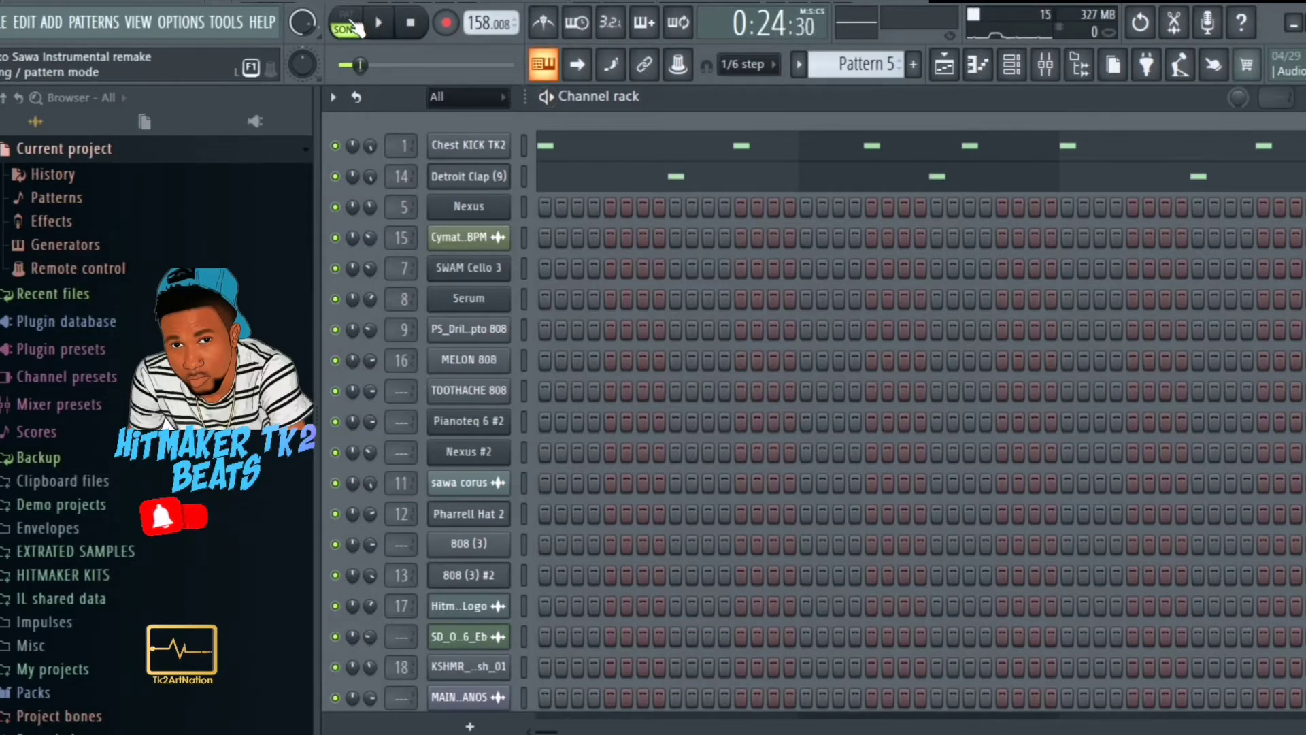
key(space)
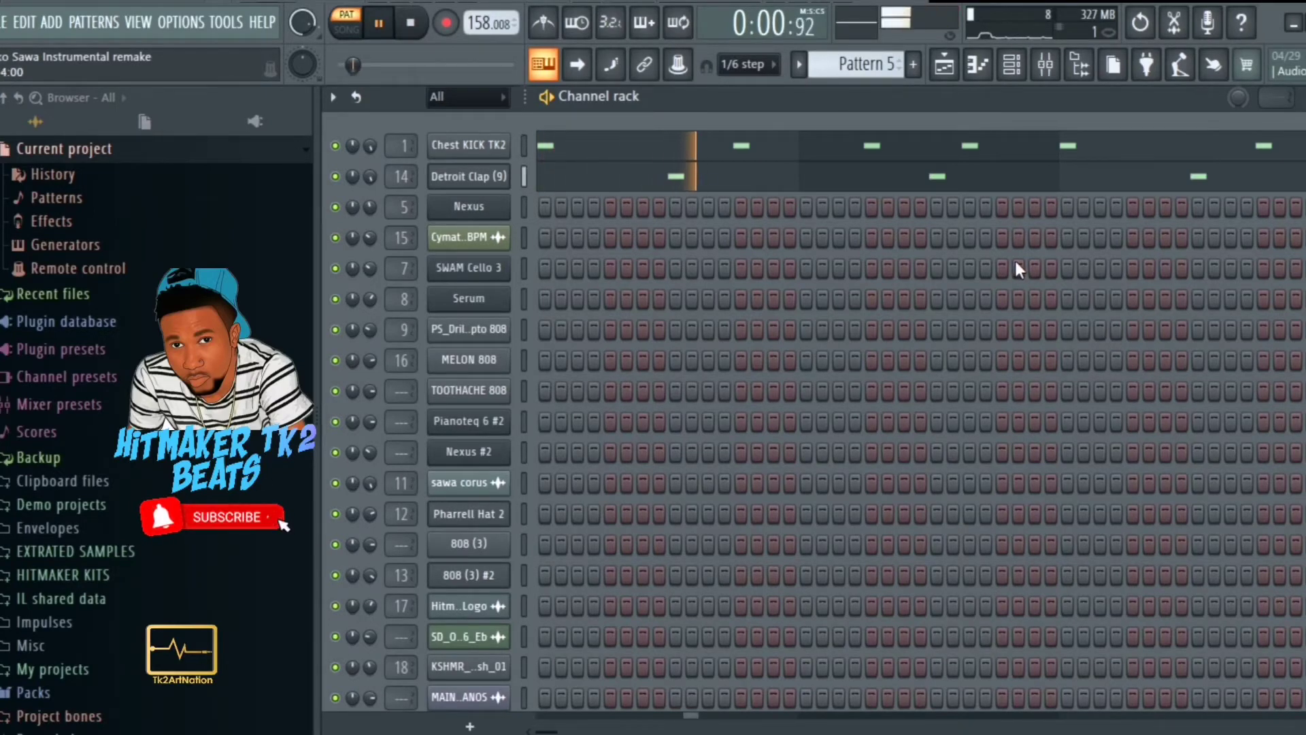
key(space)
key(F5)
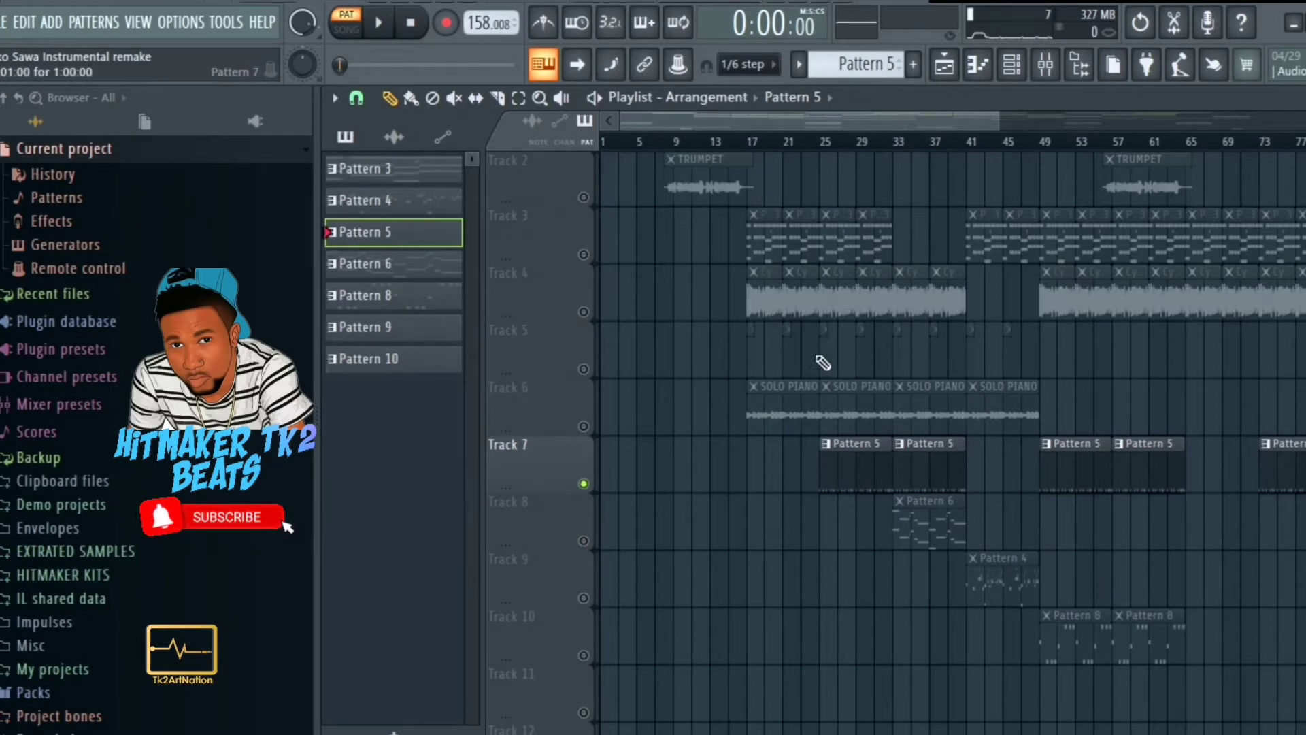
Switch to SONG mode, mark bars 1–29, and unmute all tracks.
click(751, 141)
scroll(654, 244, up, 1)
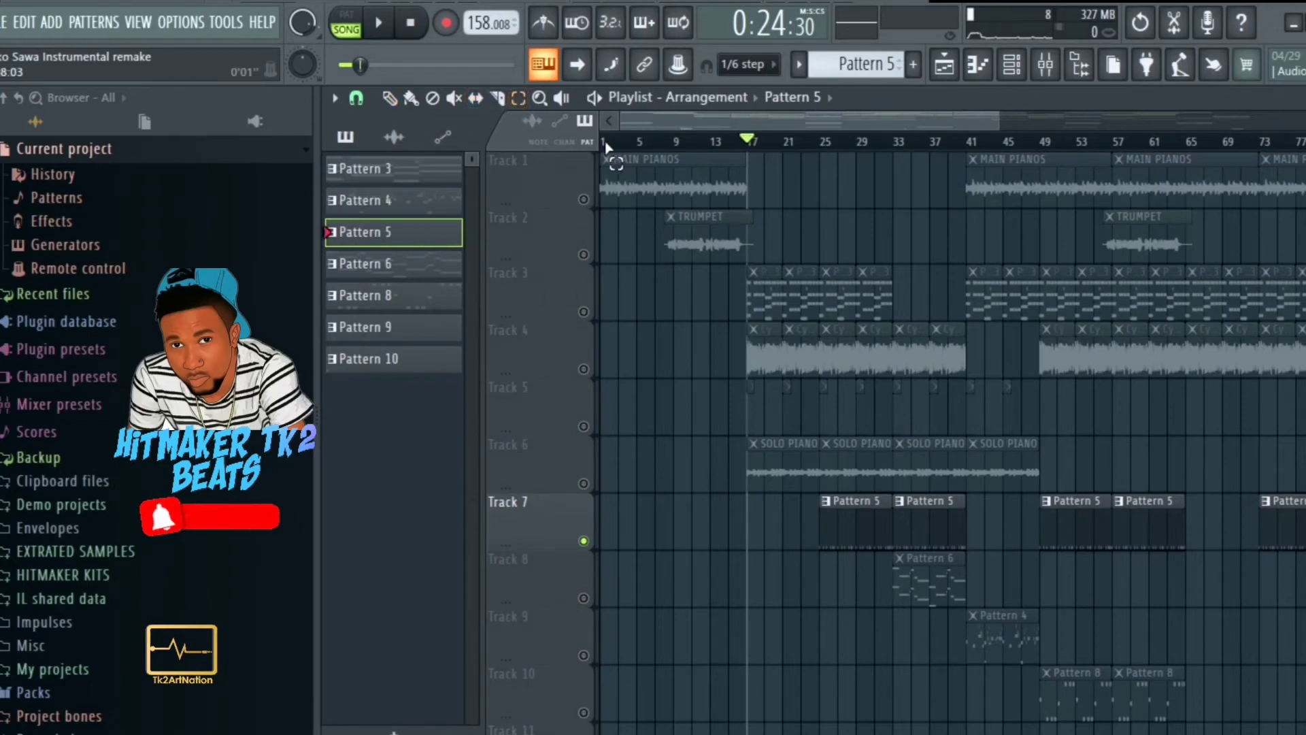
mouse_move(609, 144)
mouse_down()
mouse_move(784, 198)
mouse_move(874, 205)
mouse_up()
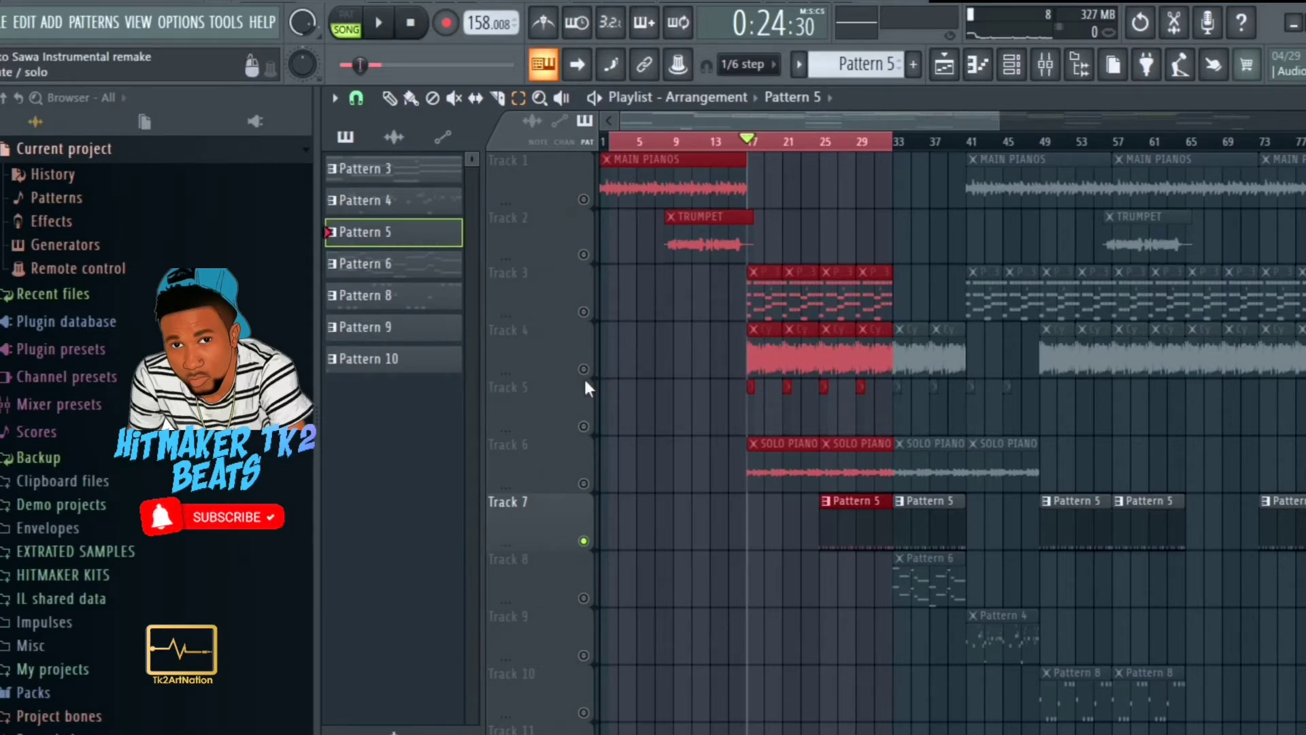
right_click(584, 542)
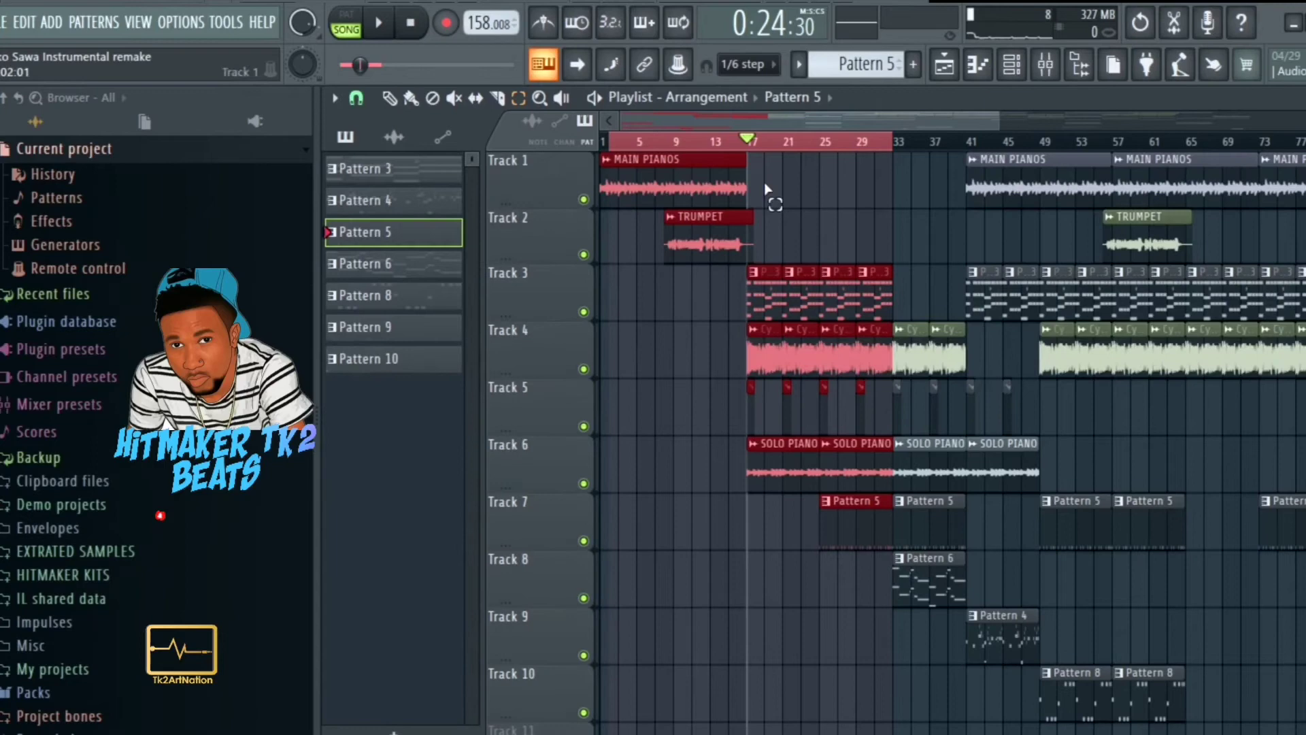
Play briefly from bar 1 and mark bars 1–33 as the playback range.
key(space)
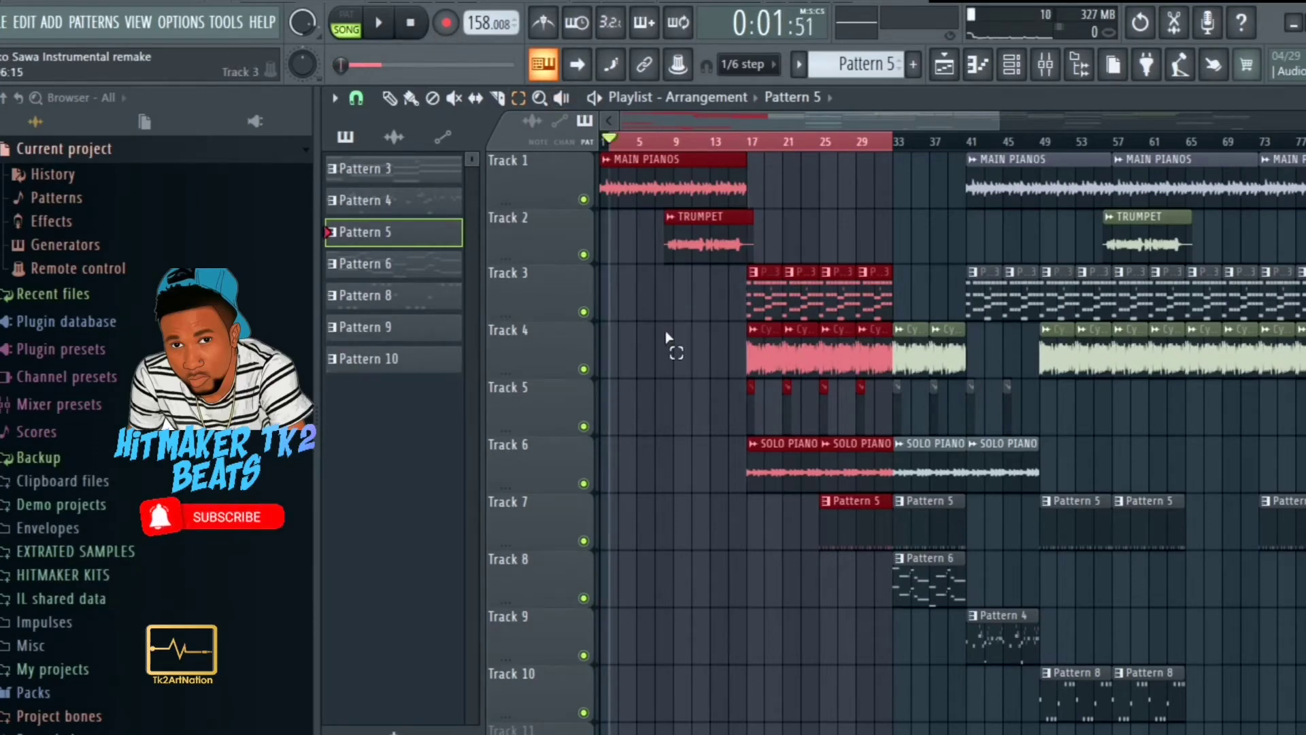
click(607, 144)
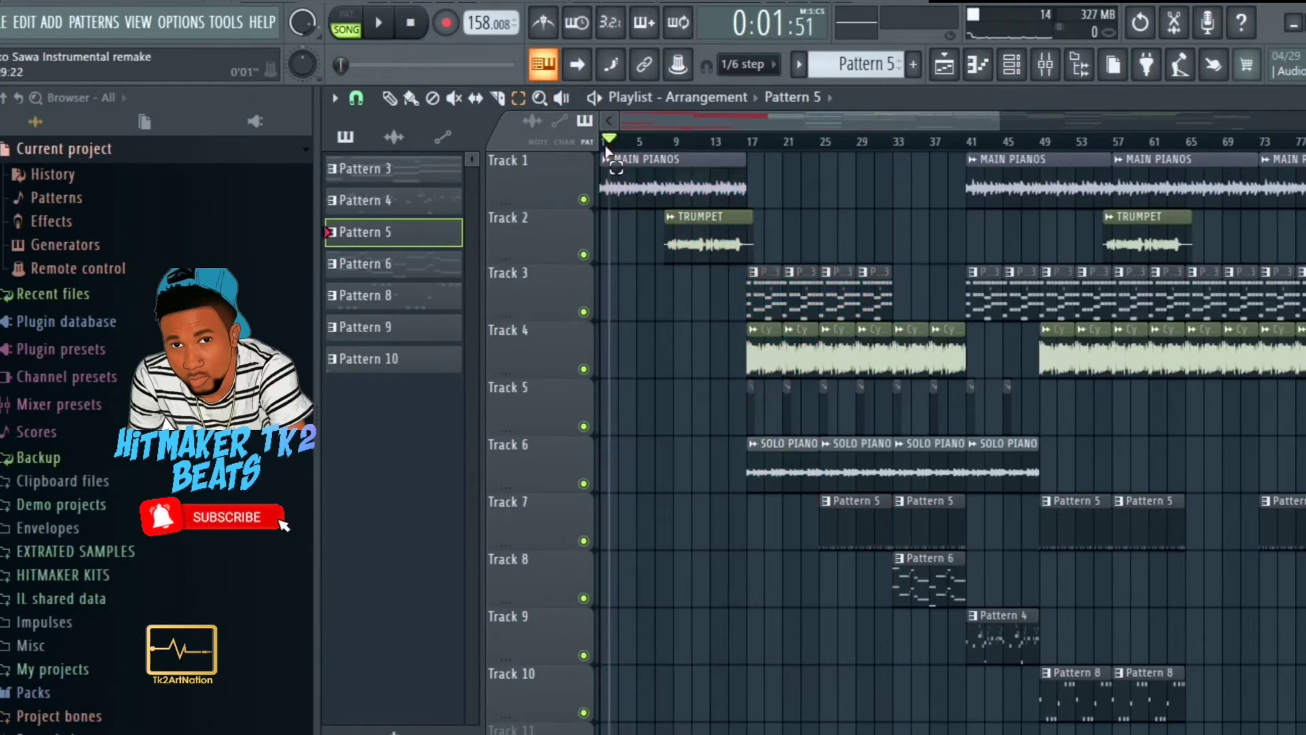
drag(606, 144, 898, 198)
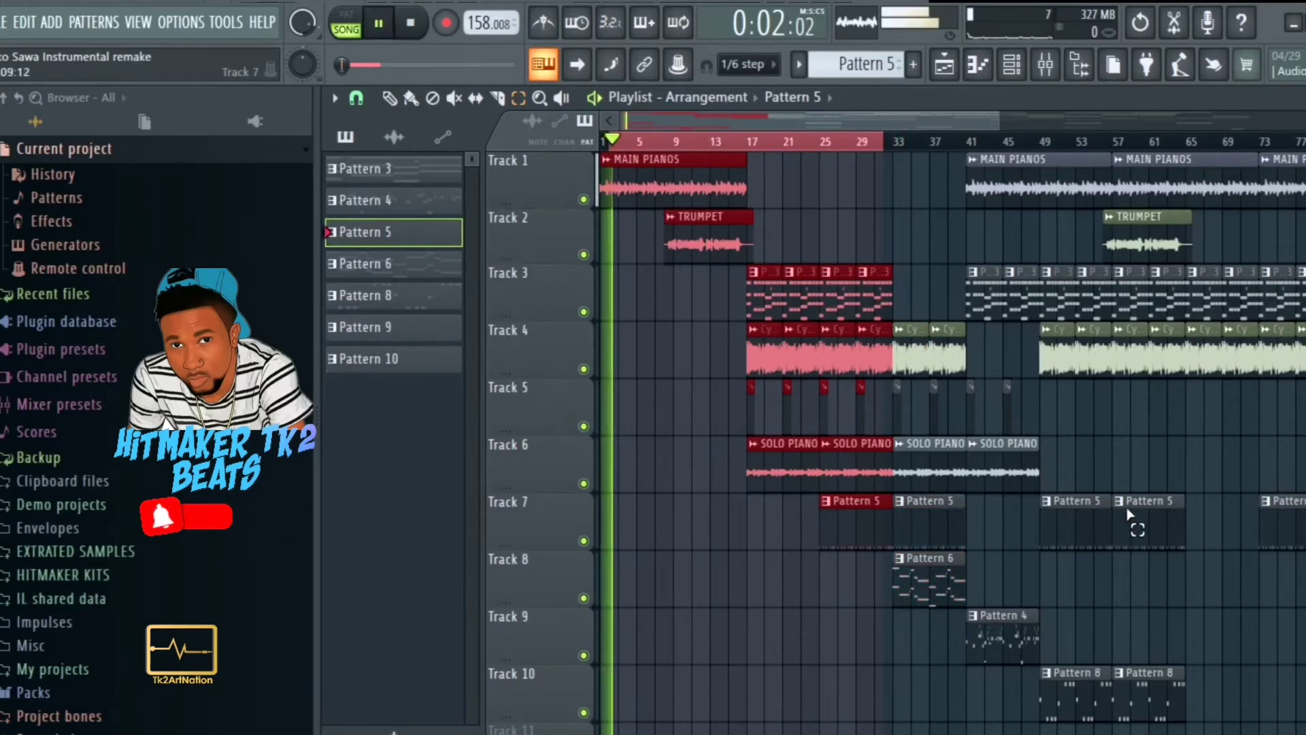
key(space)
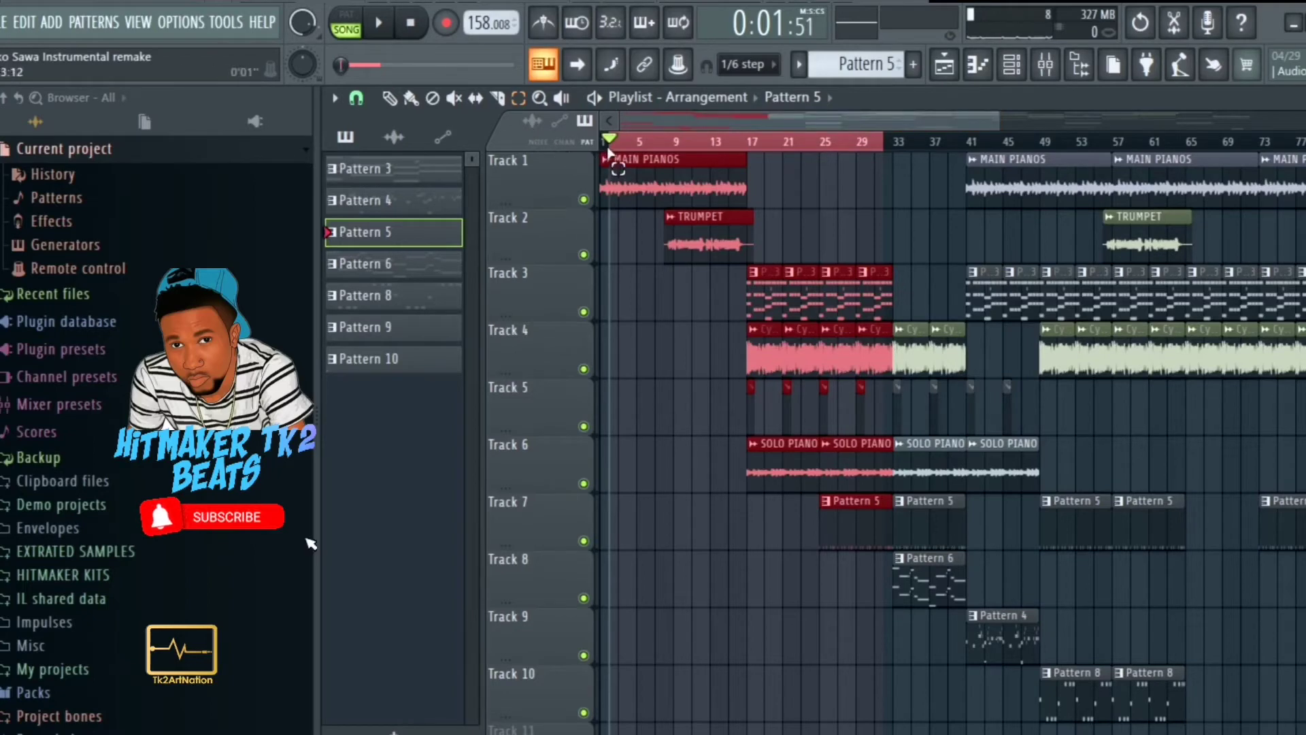
mouse_move(608, 153)
mouse_down()
mouse_move(913, 191)
mouse_move(893, 194)
mouse_up()
scroll(893, 194, down, 5)
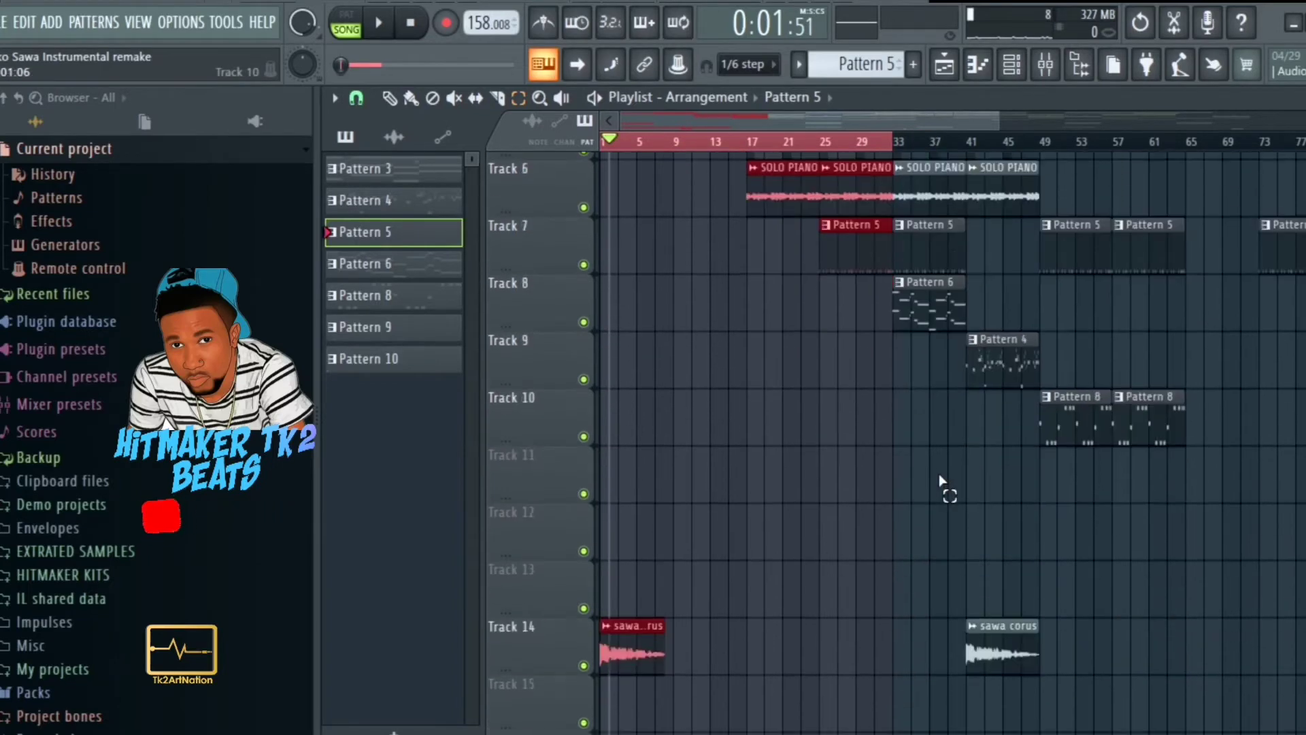
scroll(942, 490, down, 5)
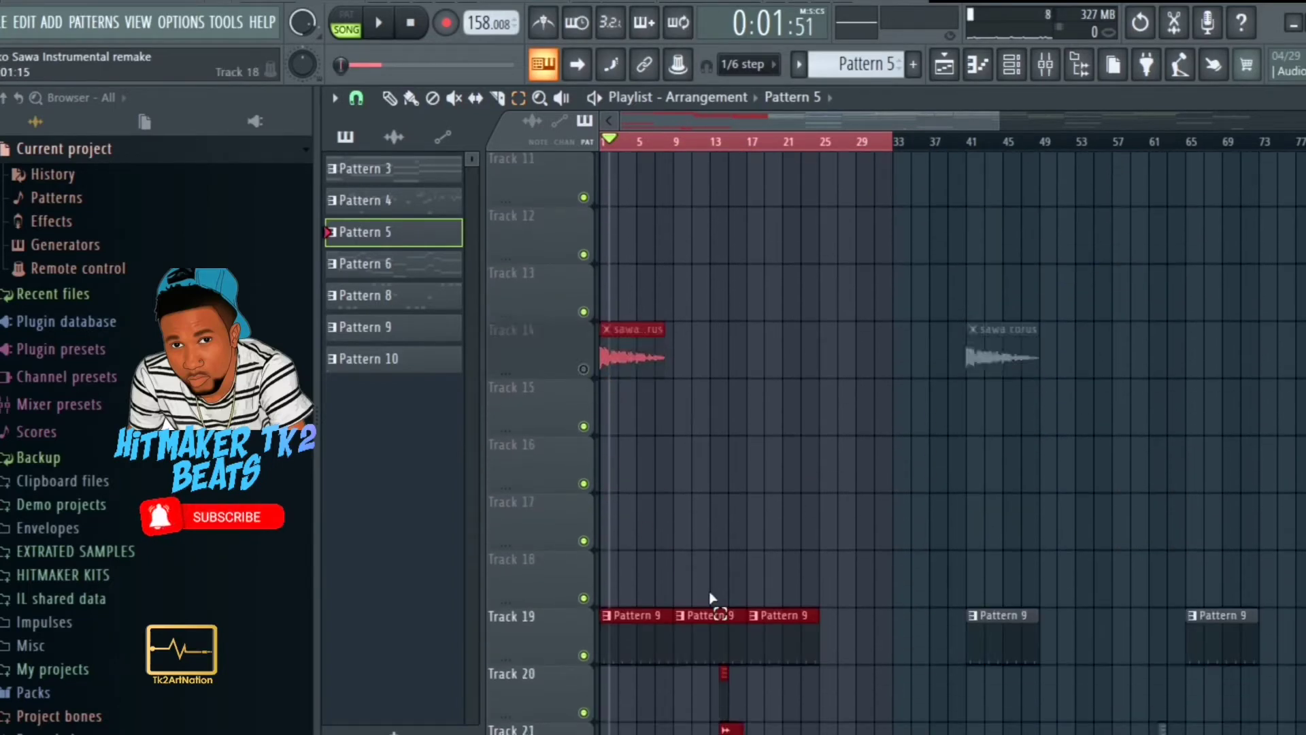
scroll(904, 607, down, 3)
scroll(905, 571, down, 1)
scroll(908, 527, up, 1)
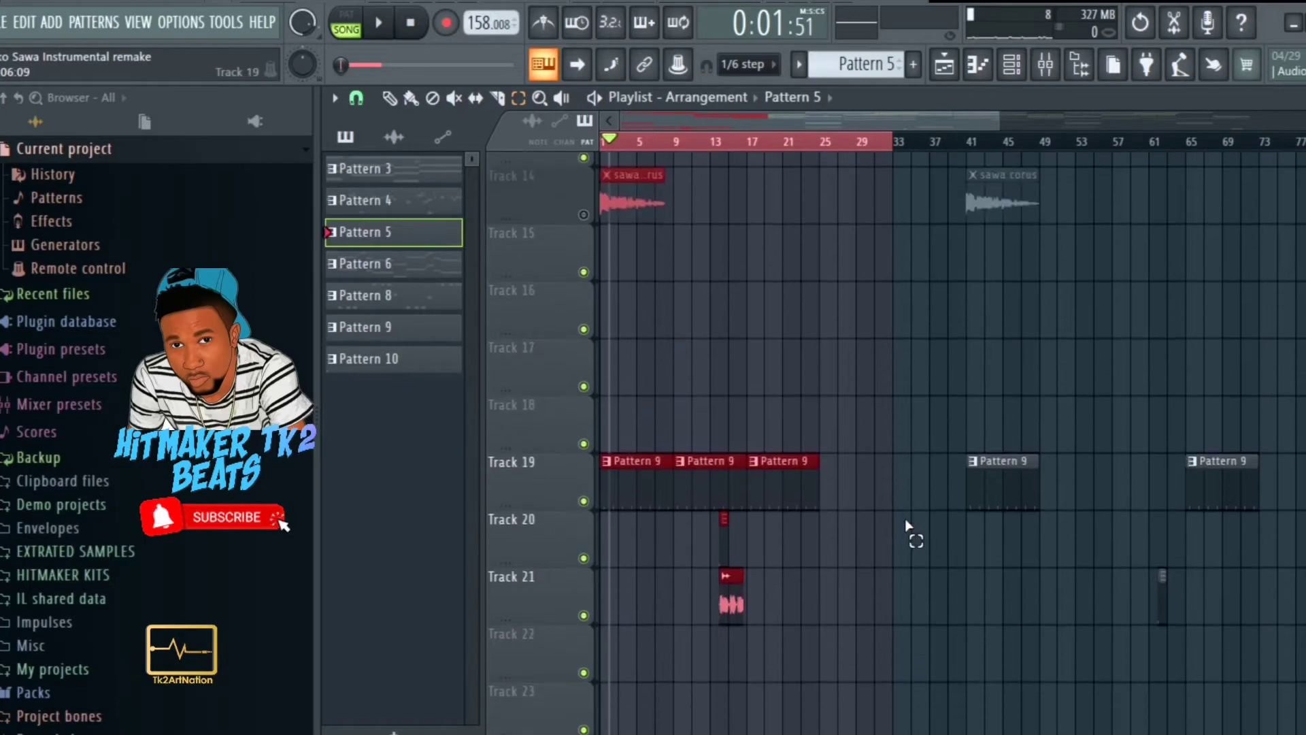
scroll(904, 525, down, 1)
scroll(898, 528, up, 2)
scroll(895, 531, down, 2)
Silence Track 21, which holds the short clip near bar 13.
click(584, 541)
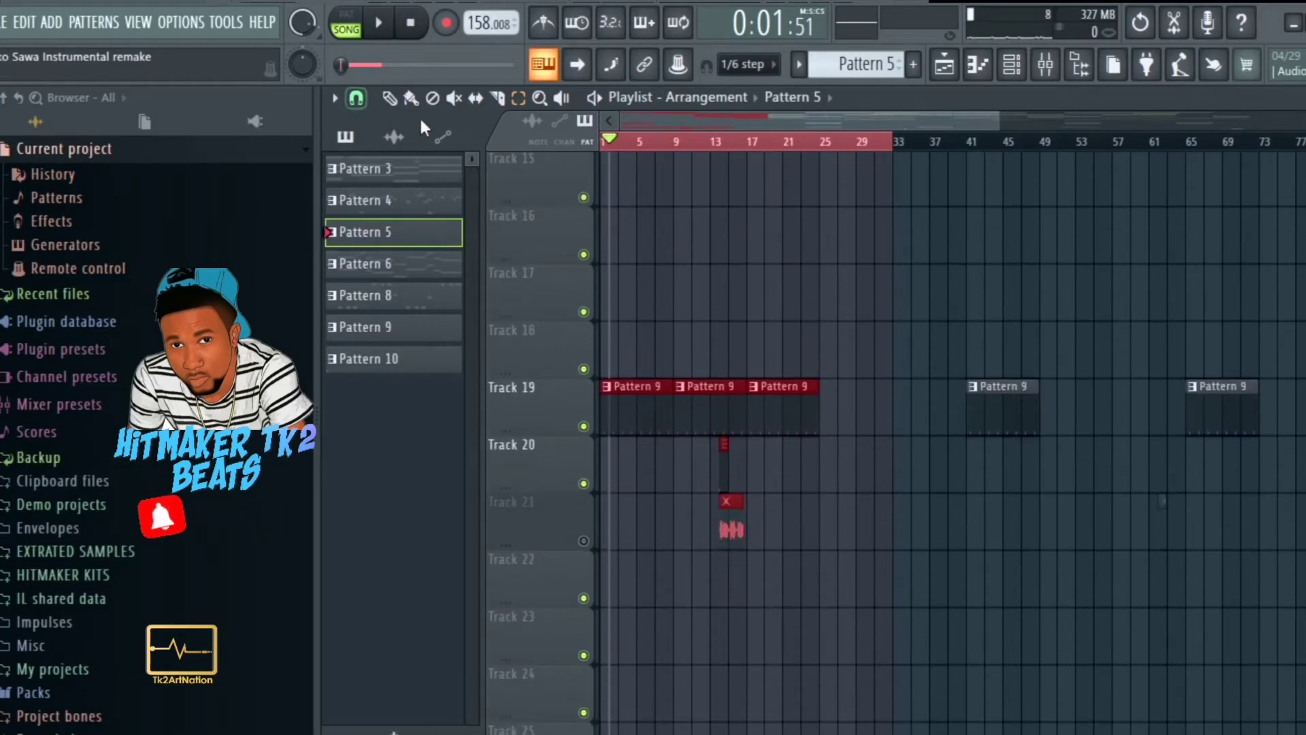
Make Pattern 9 current, view Pharrell Hat 2's settings, and play the pattern alone.
click(630, 408)
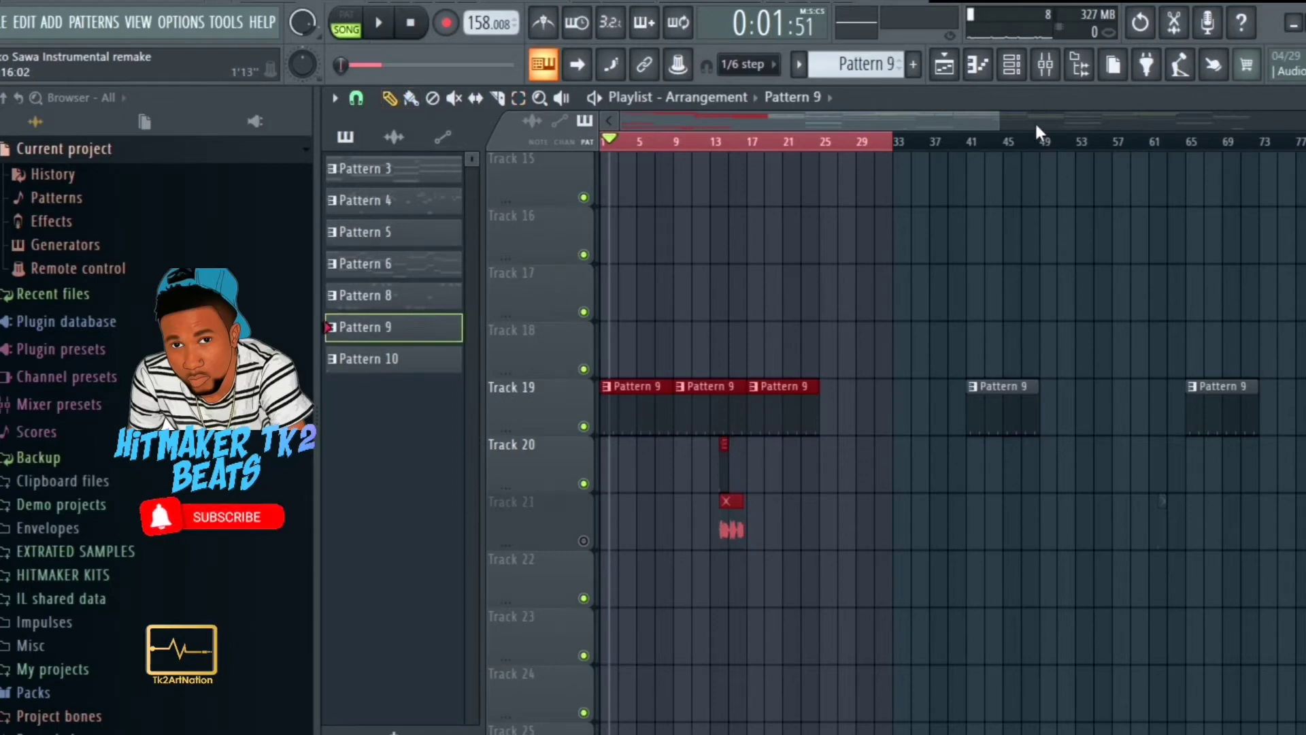
click(1015, 71)
scroll(715, 479, down, 1)
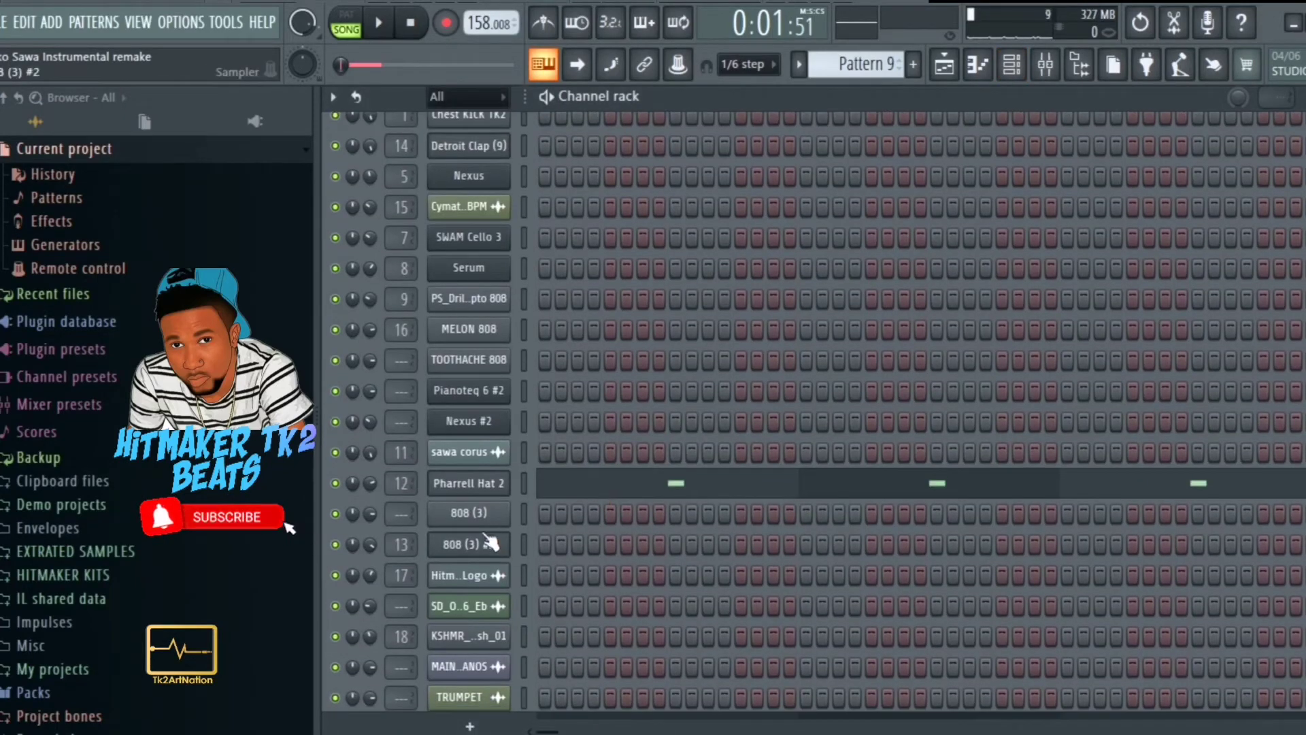
click(469, 484)
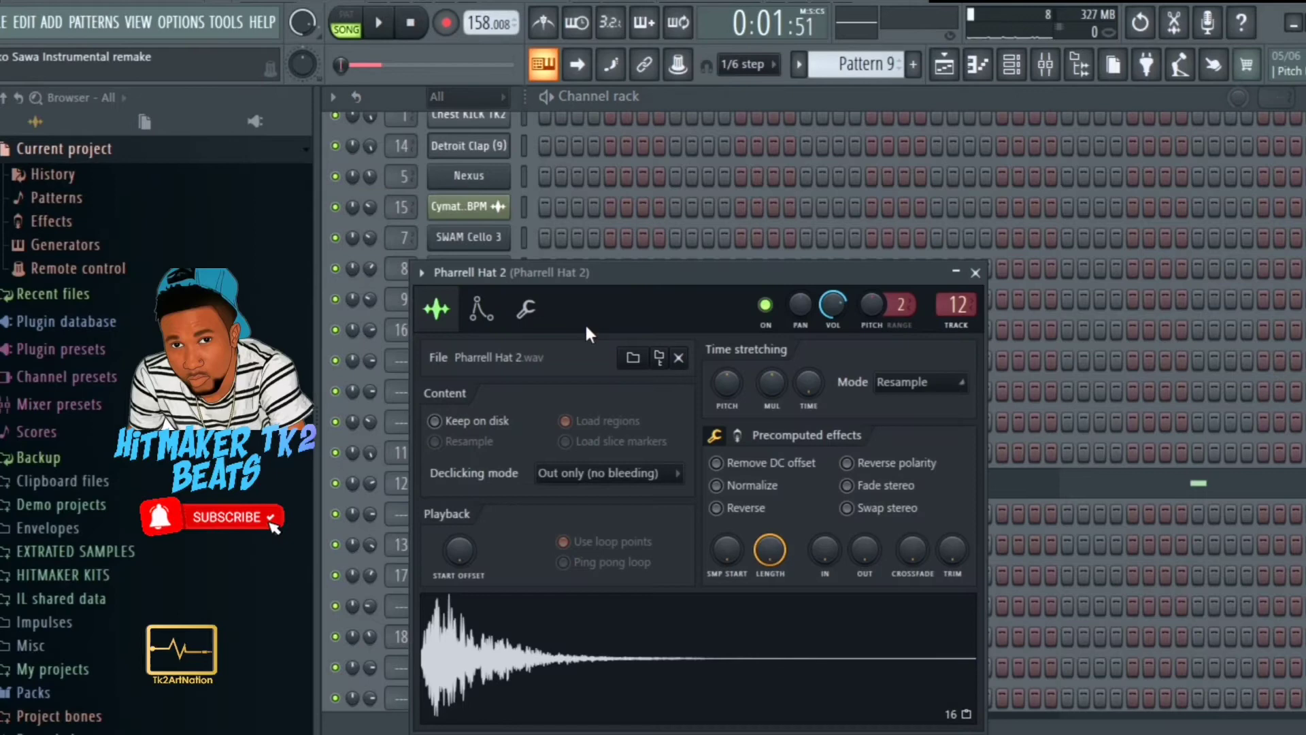
click(347, 26)
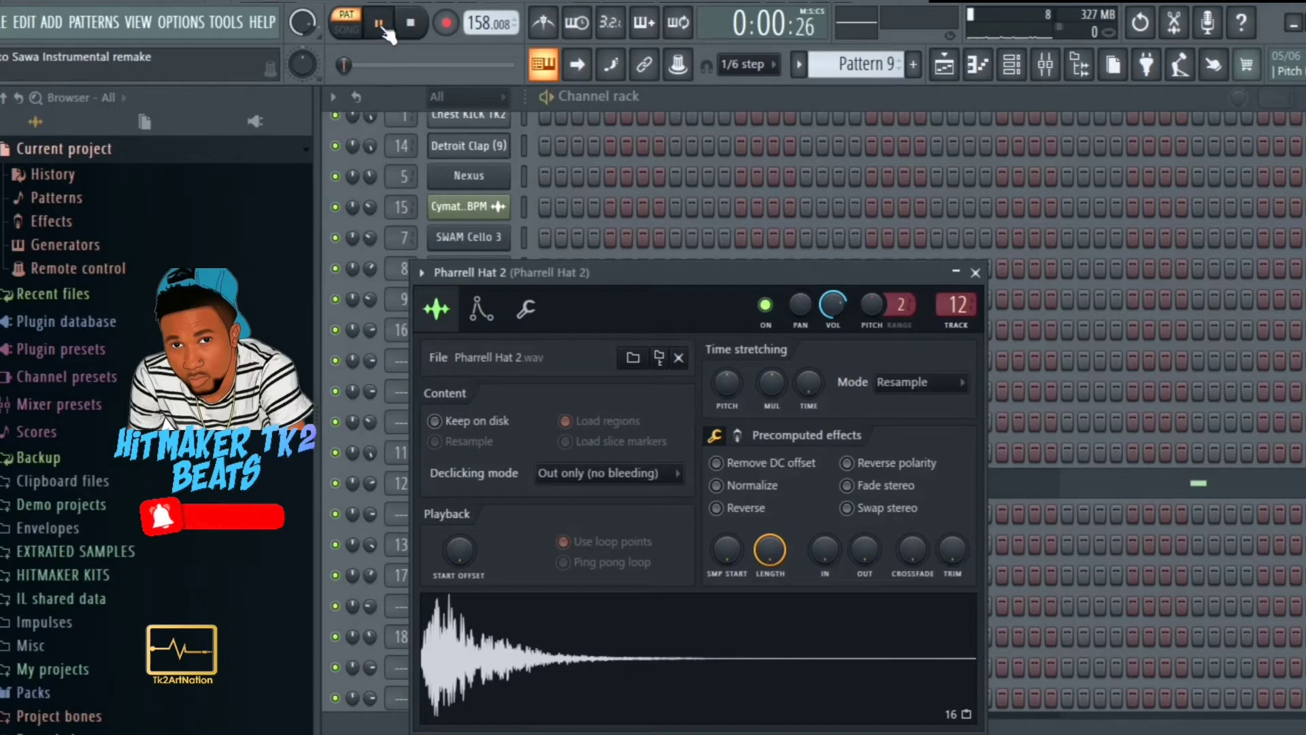
click(977, 275)
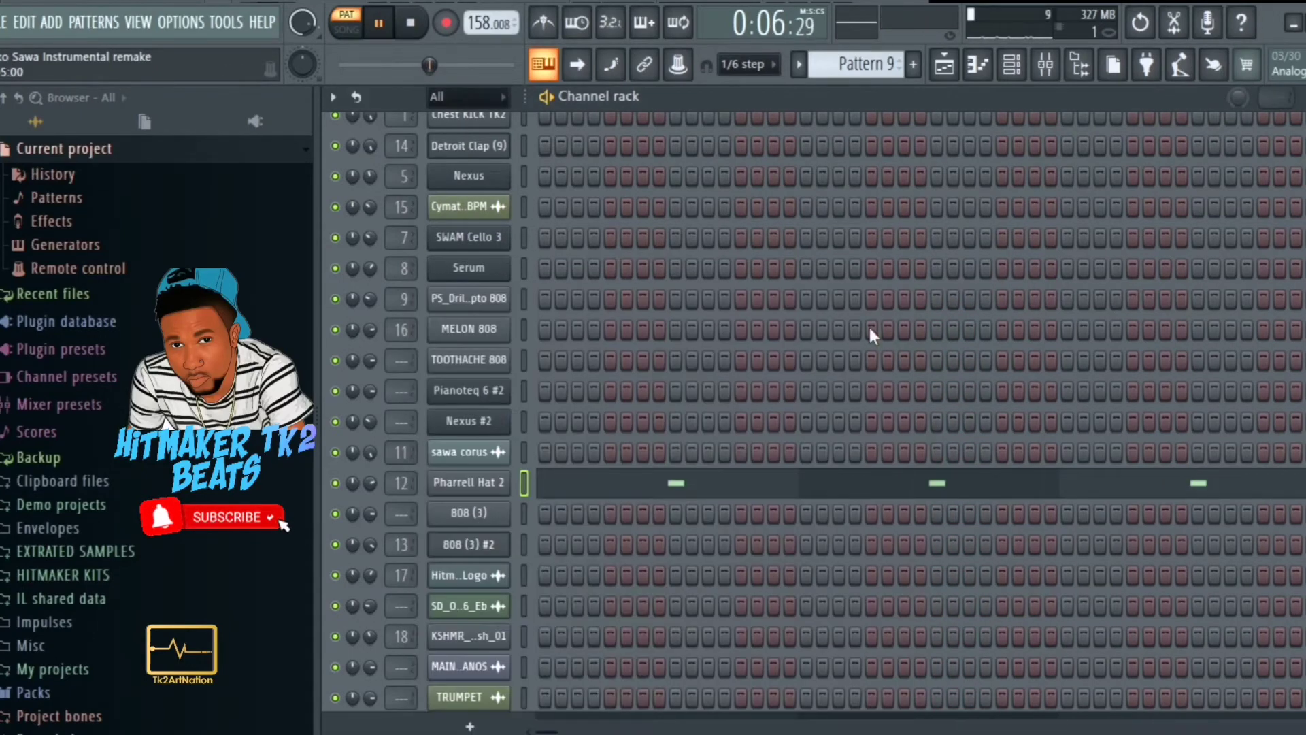
key(space)
Return to the Playlist, switch to SONG mode, and play the arrangement from bar 1.
click(944, 67)
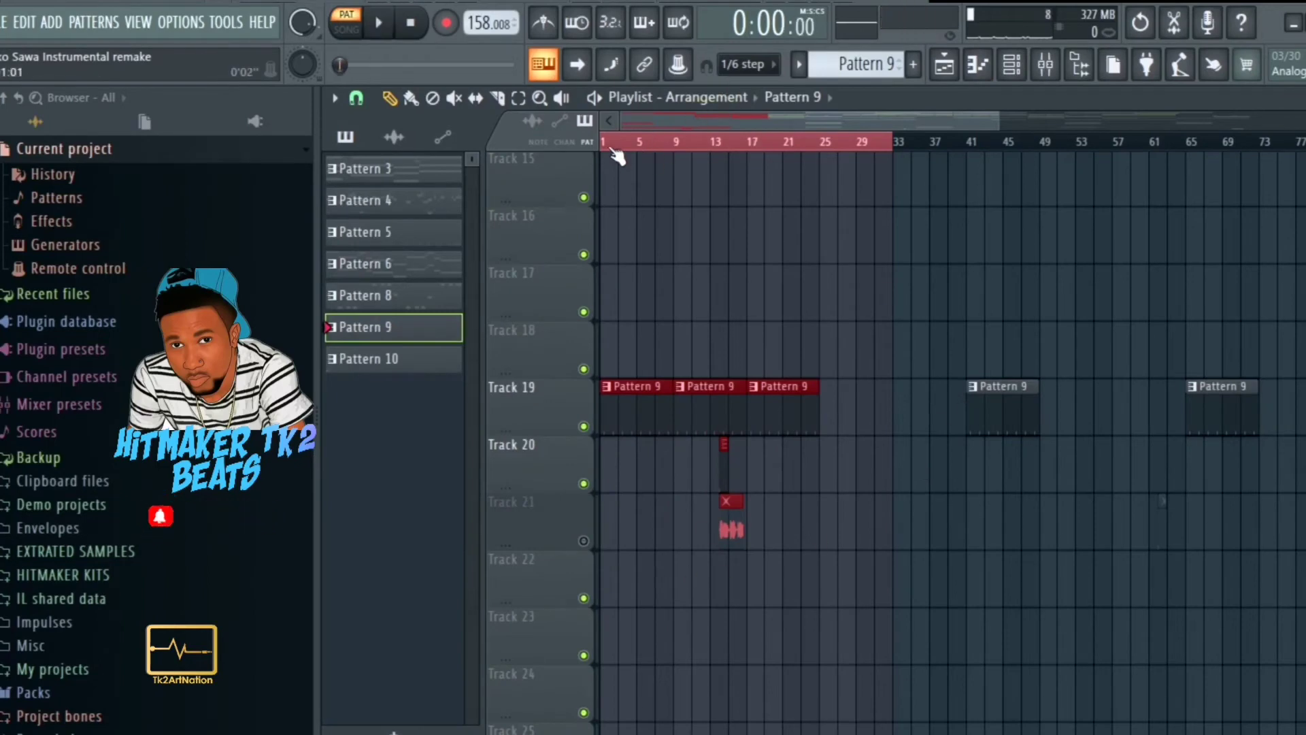
click(345, 25)
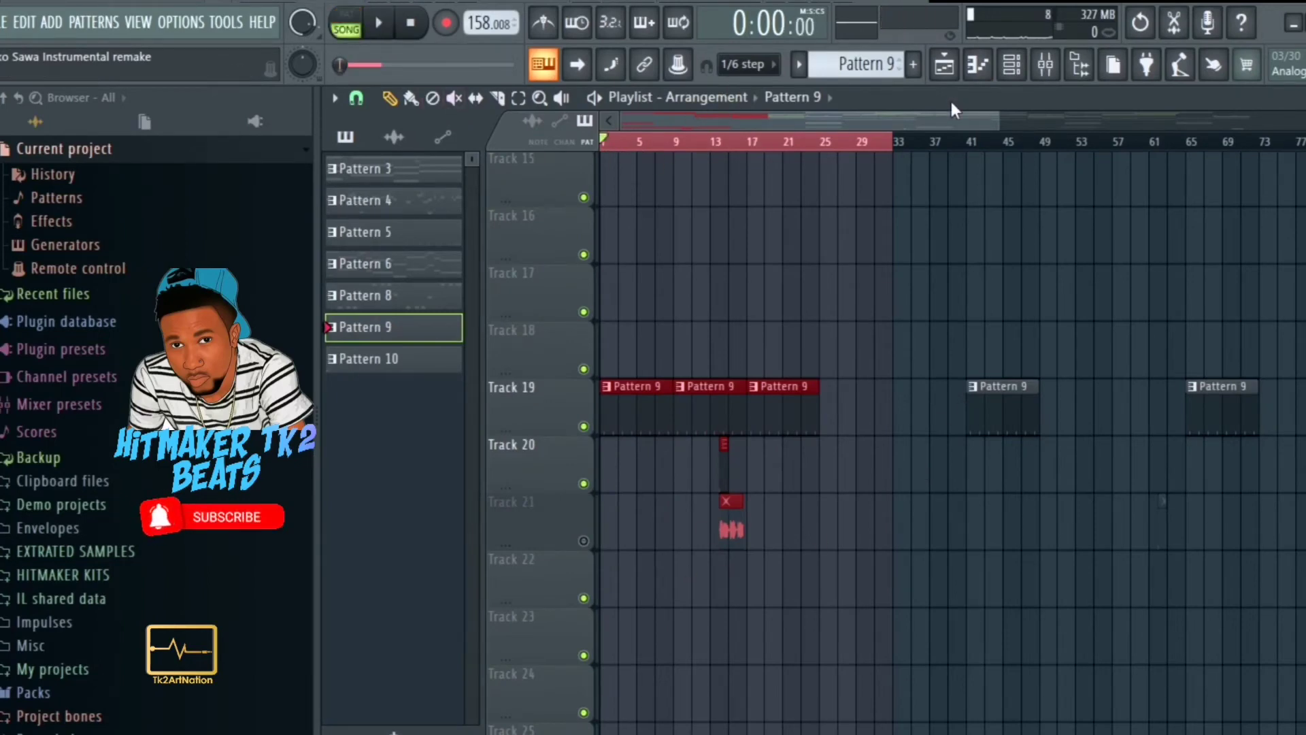
drag(996, 124, 1058, 140)
scroll(756, 283, up, 4)
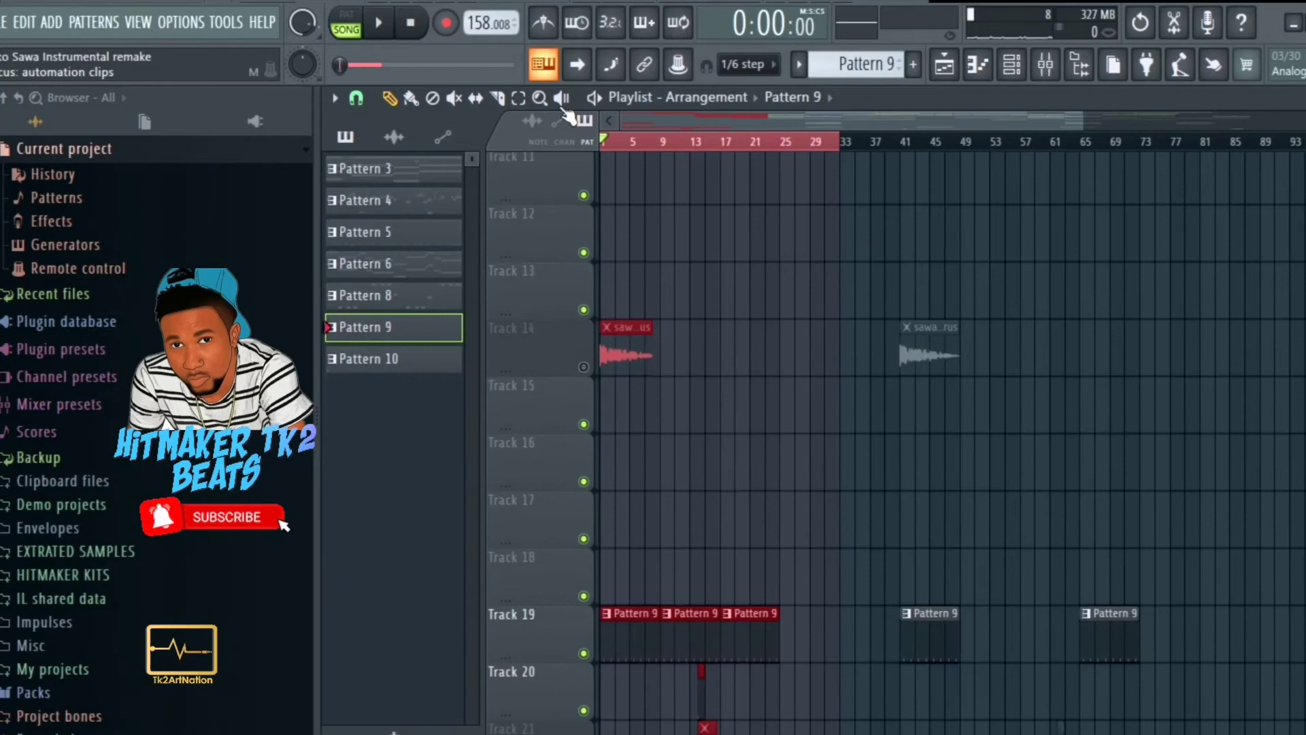
scroll(756, 282, up, 4)
key(space)
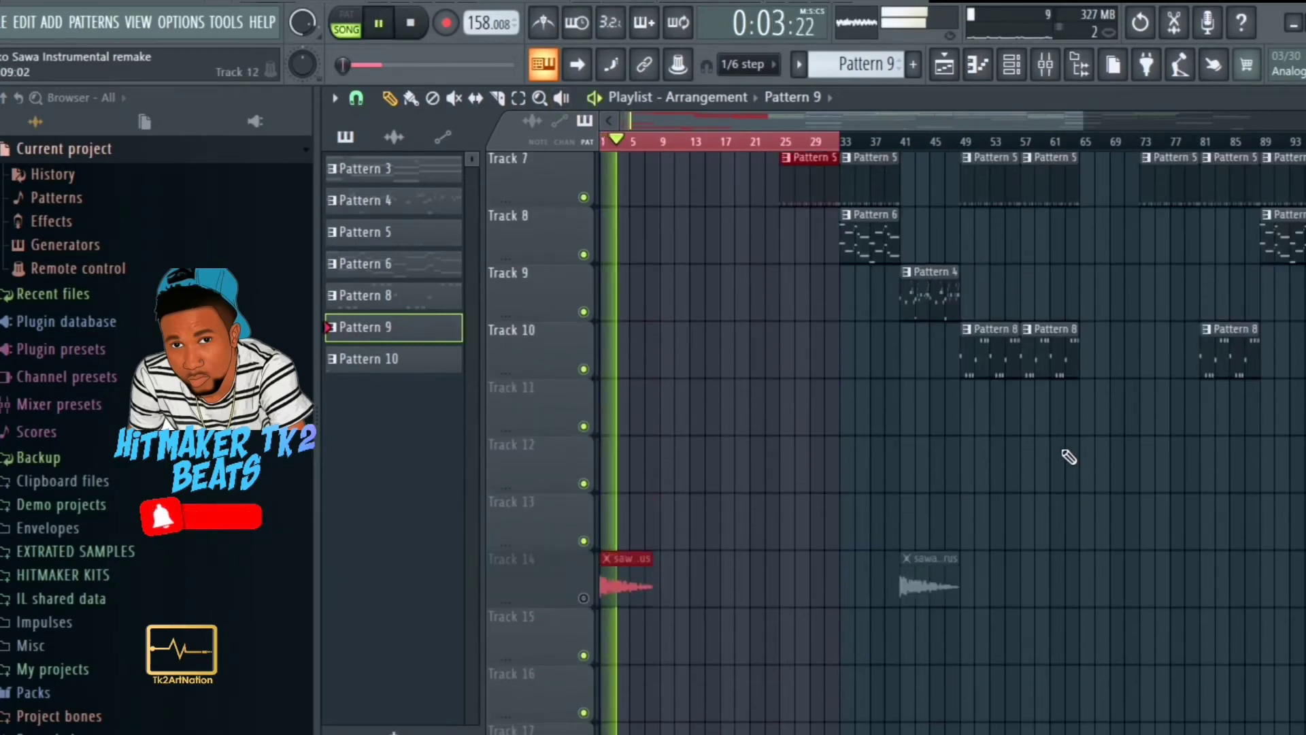
scroll(1068, 460, up, 3)
scroll(1070, 480, up, 1)
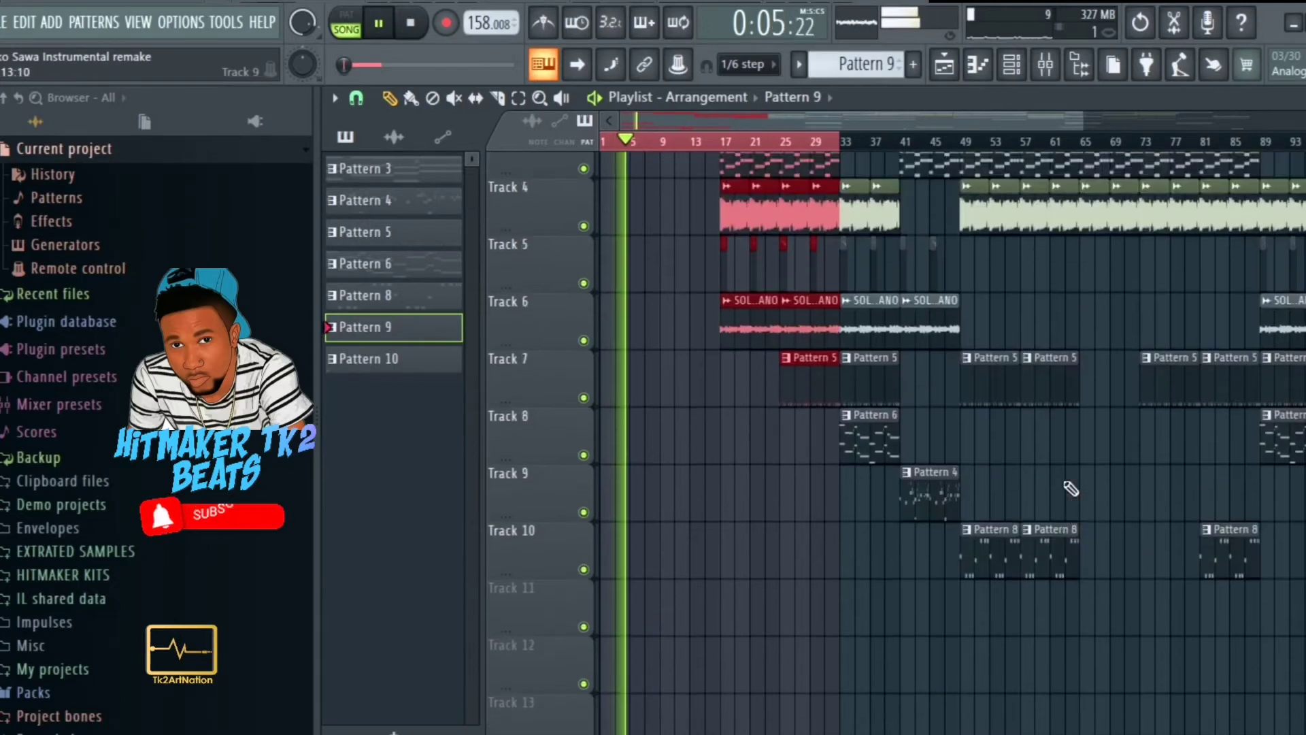
scroll(1083, 478, up, 2)
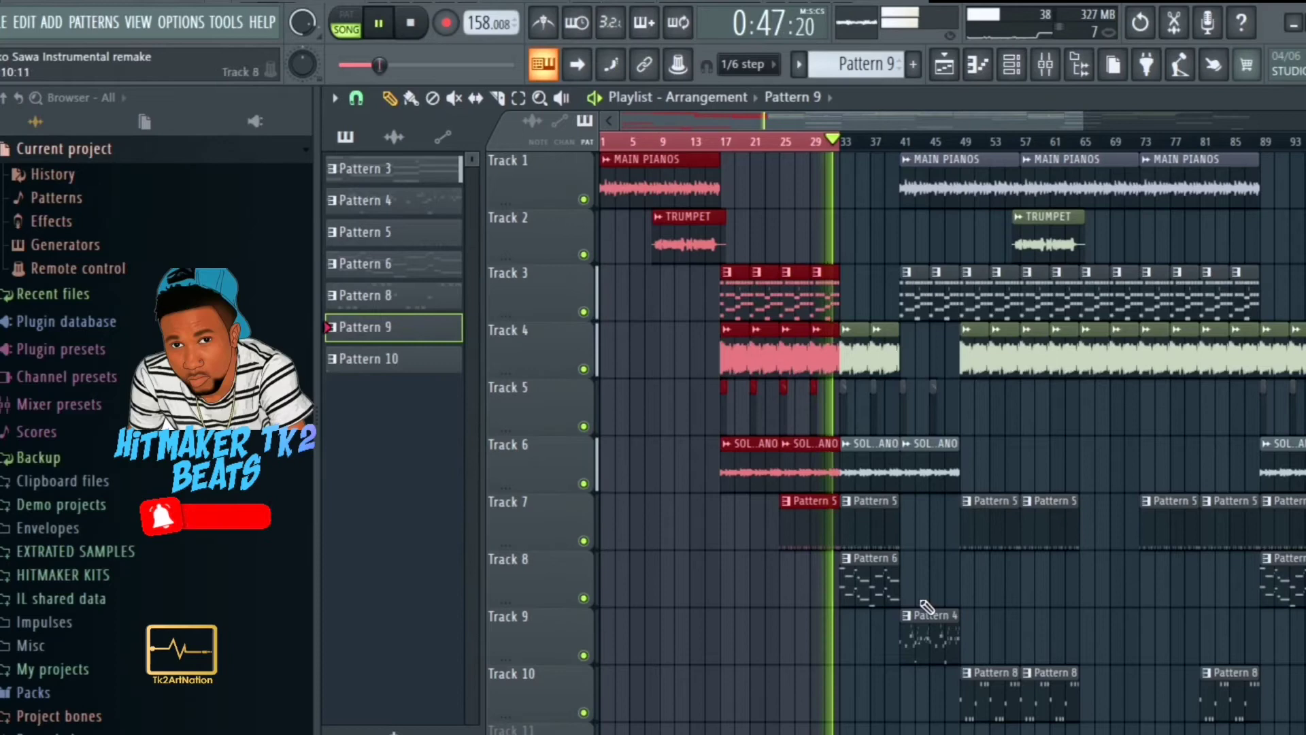
Stop the song, make Pattern 6 current in pattern mode, and show it in the channel rack.
key(space)
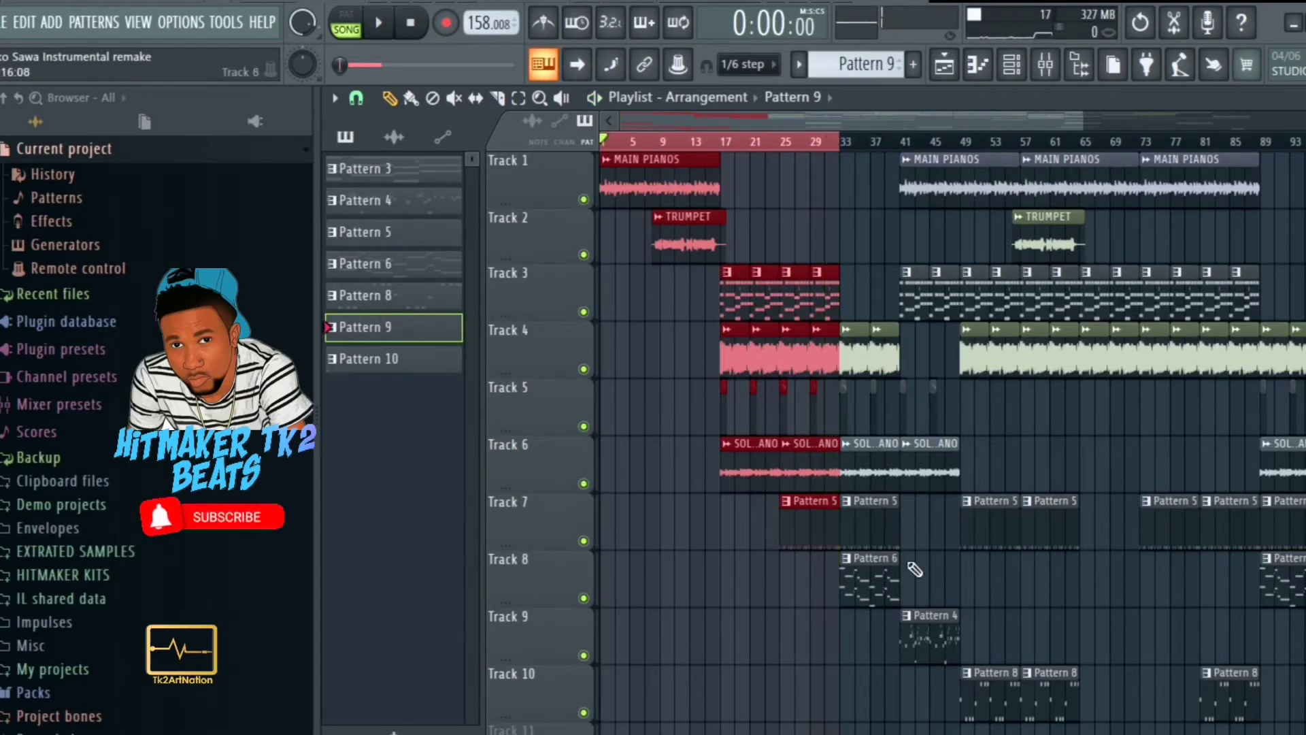
scroll(877, 464, down, 2)
click(863, 478)
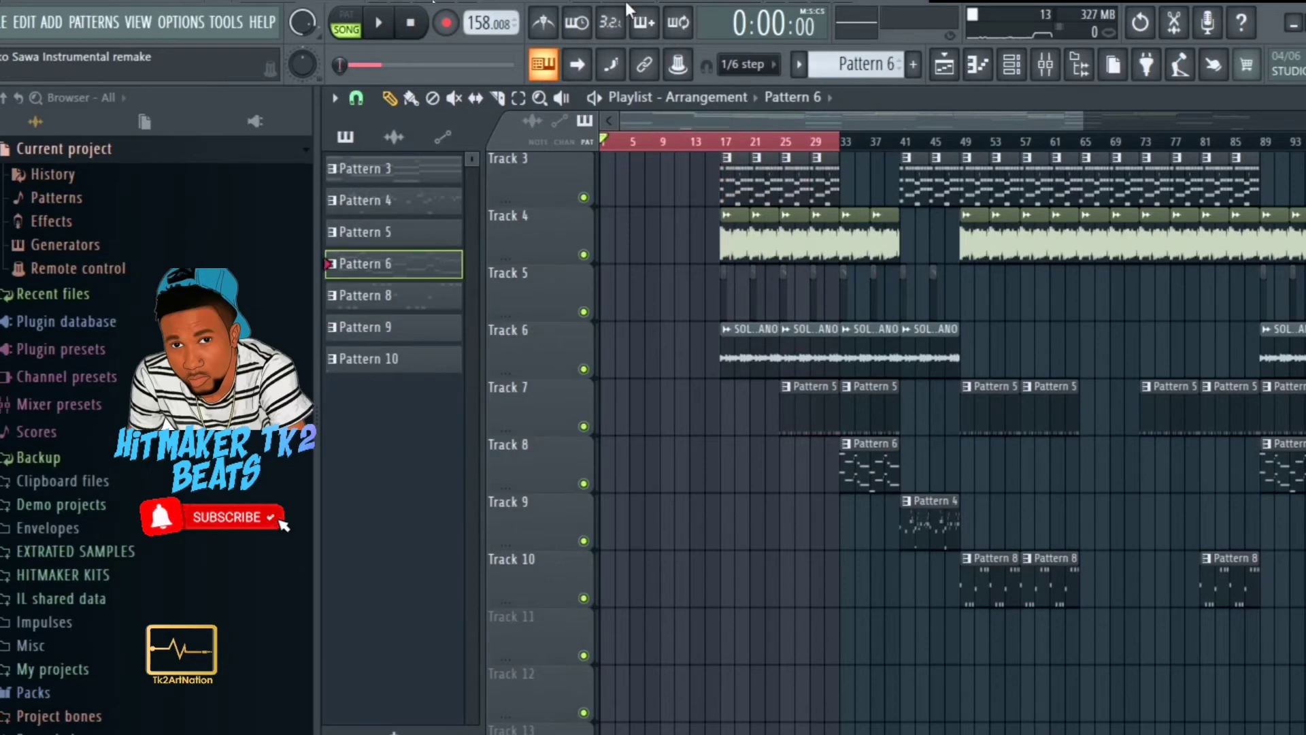
click(357, 29)
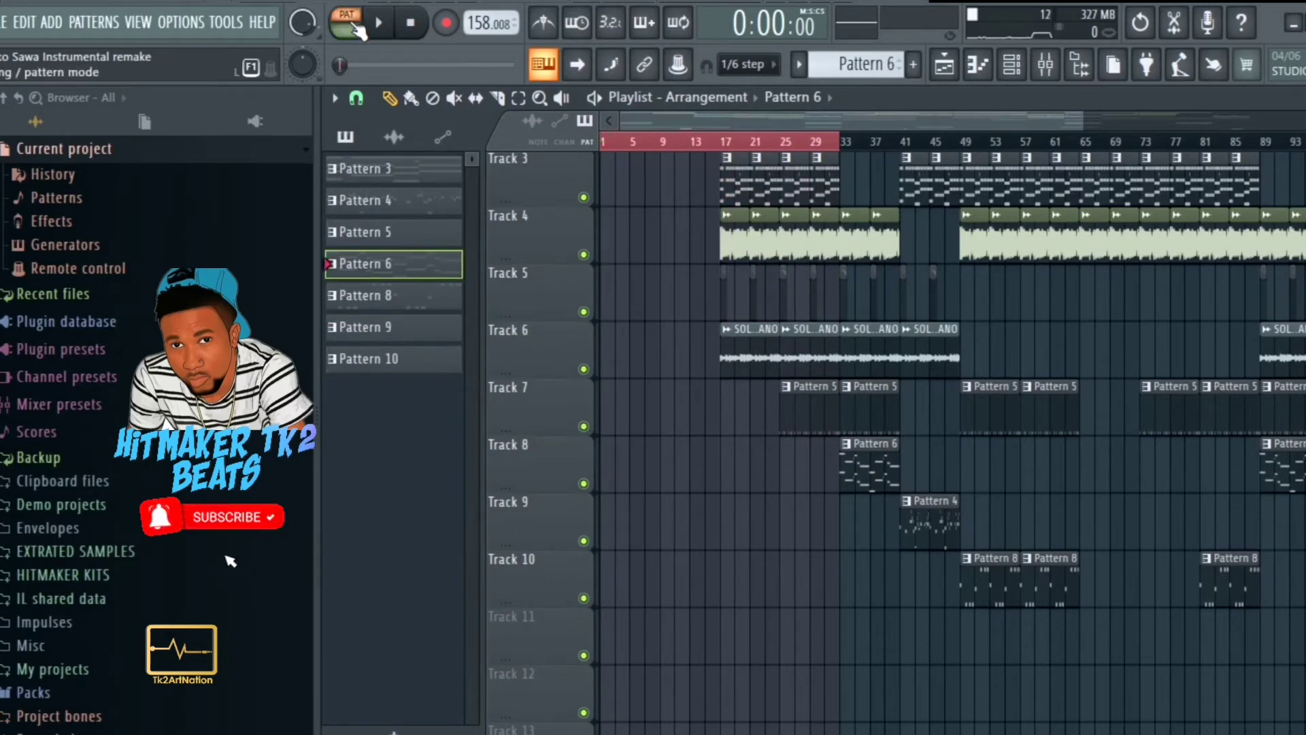
click(1011, 64)
scroll(1074, 268, down, 2)
scroll(1074, 268, up, 2)
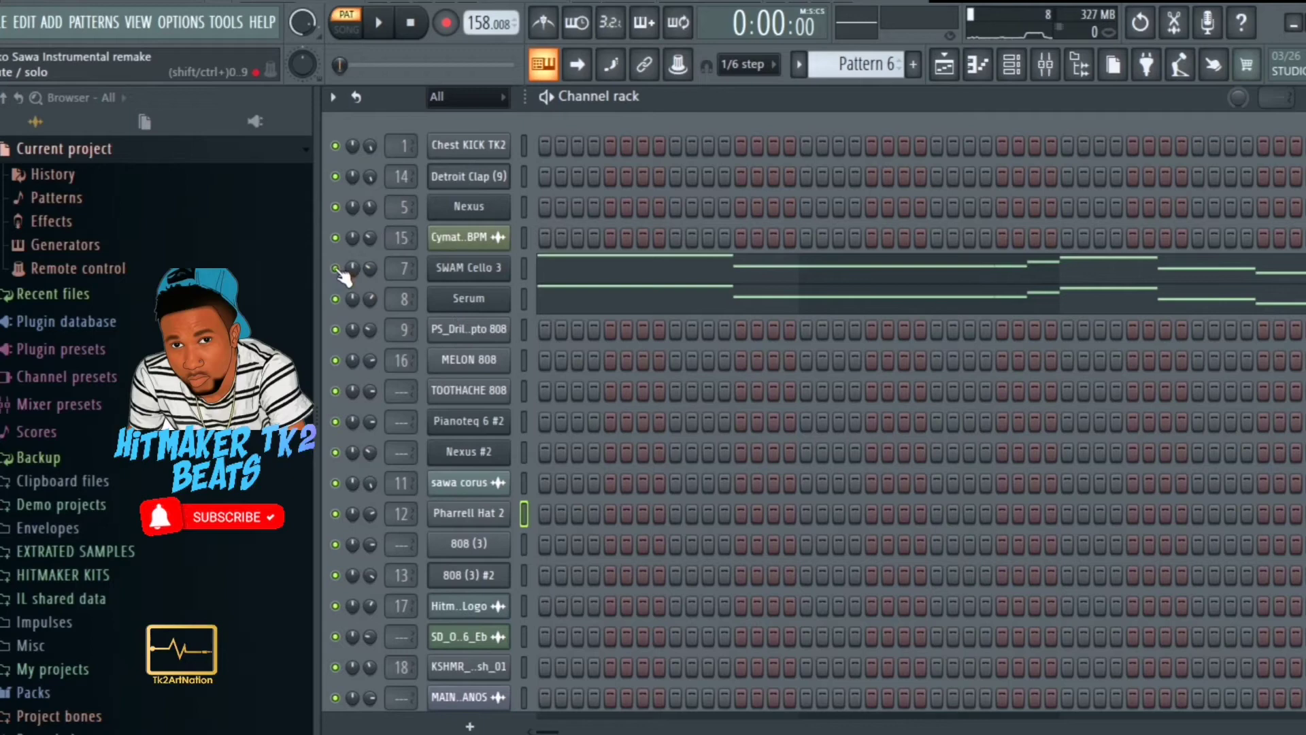
key(space)
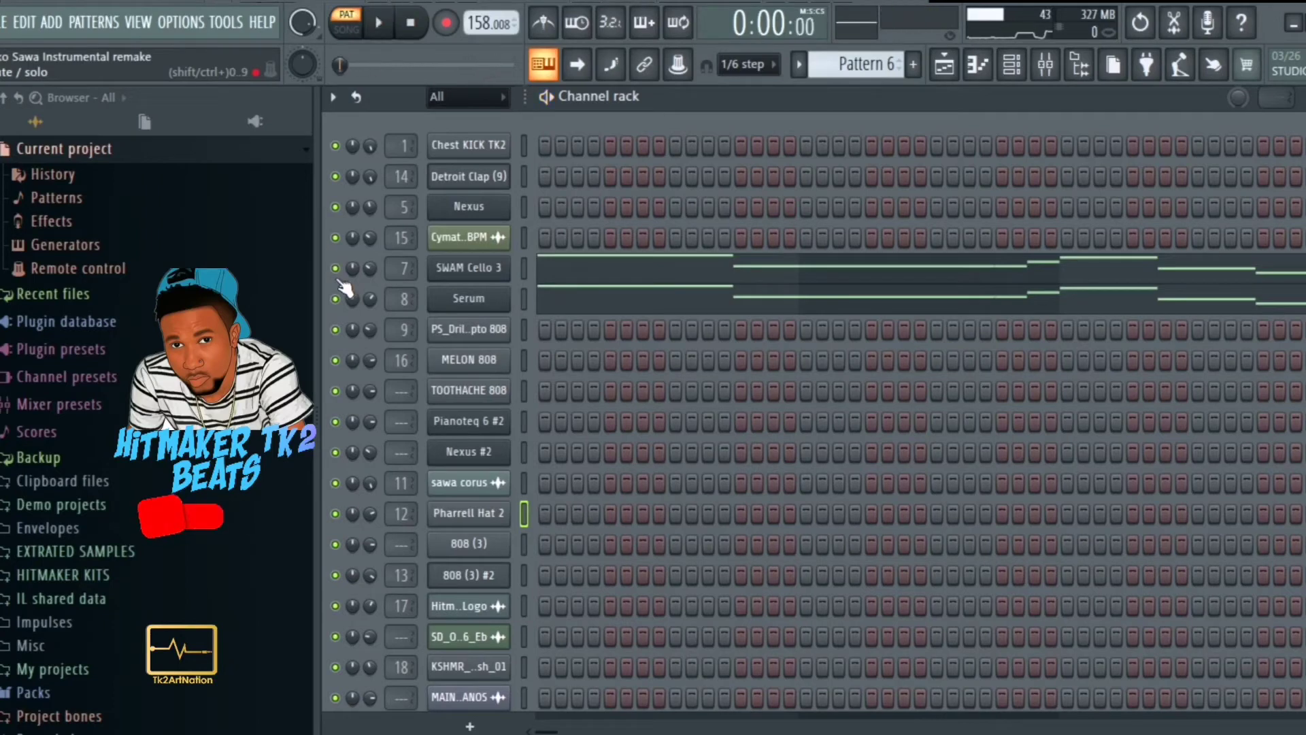
key(space)
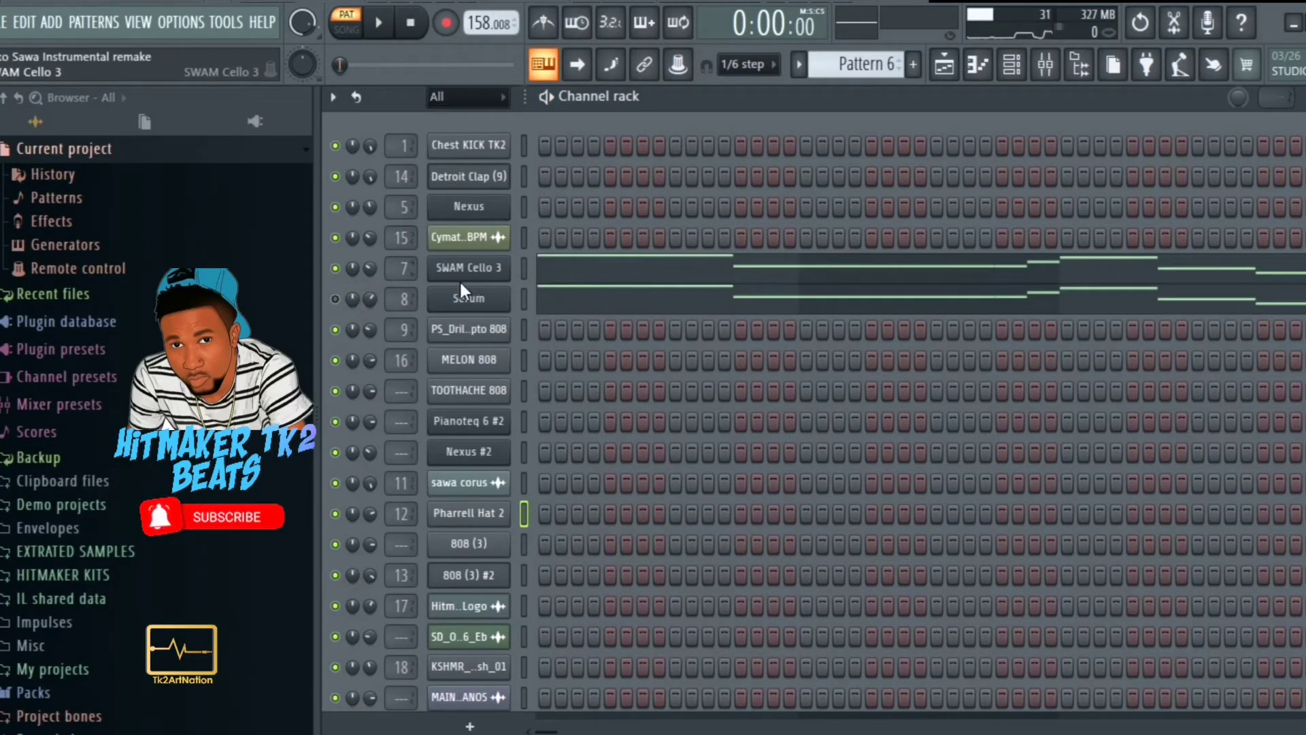
click(489, 272)
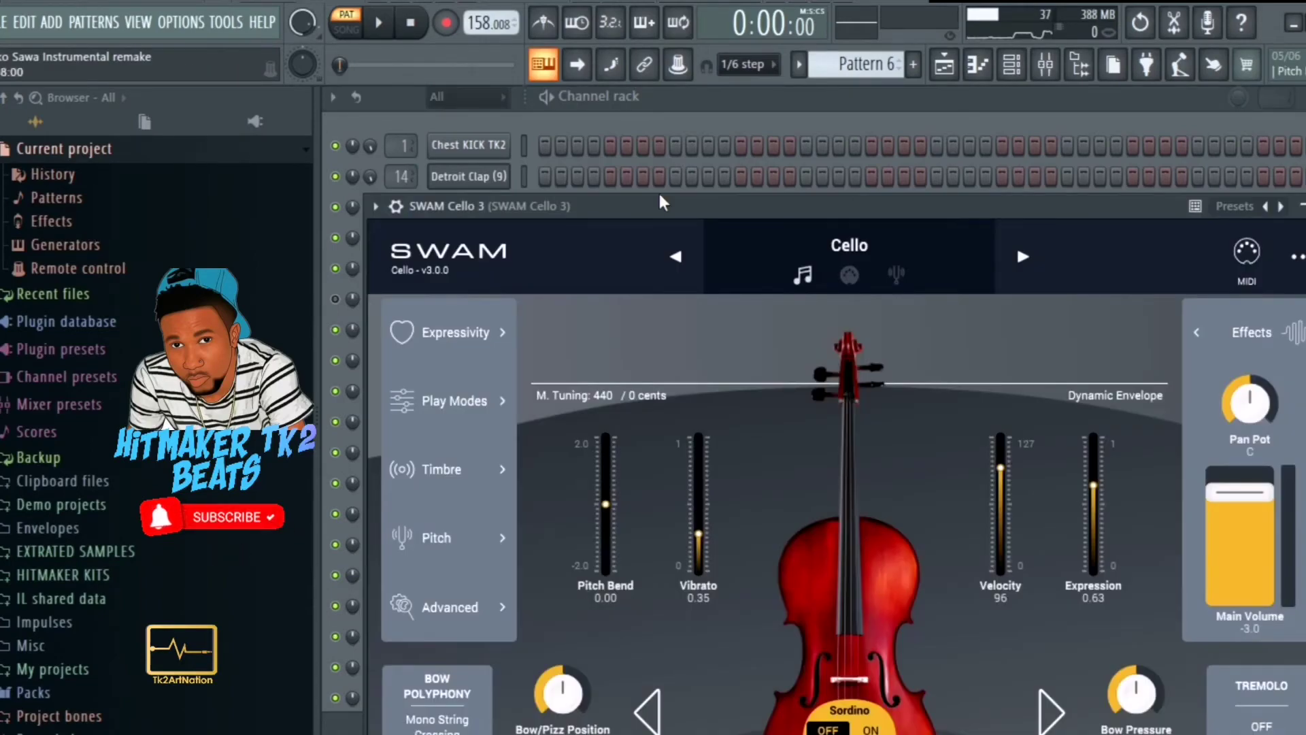
drag(659, 203, 708, 85)
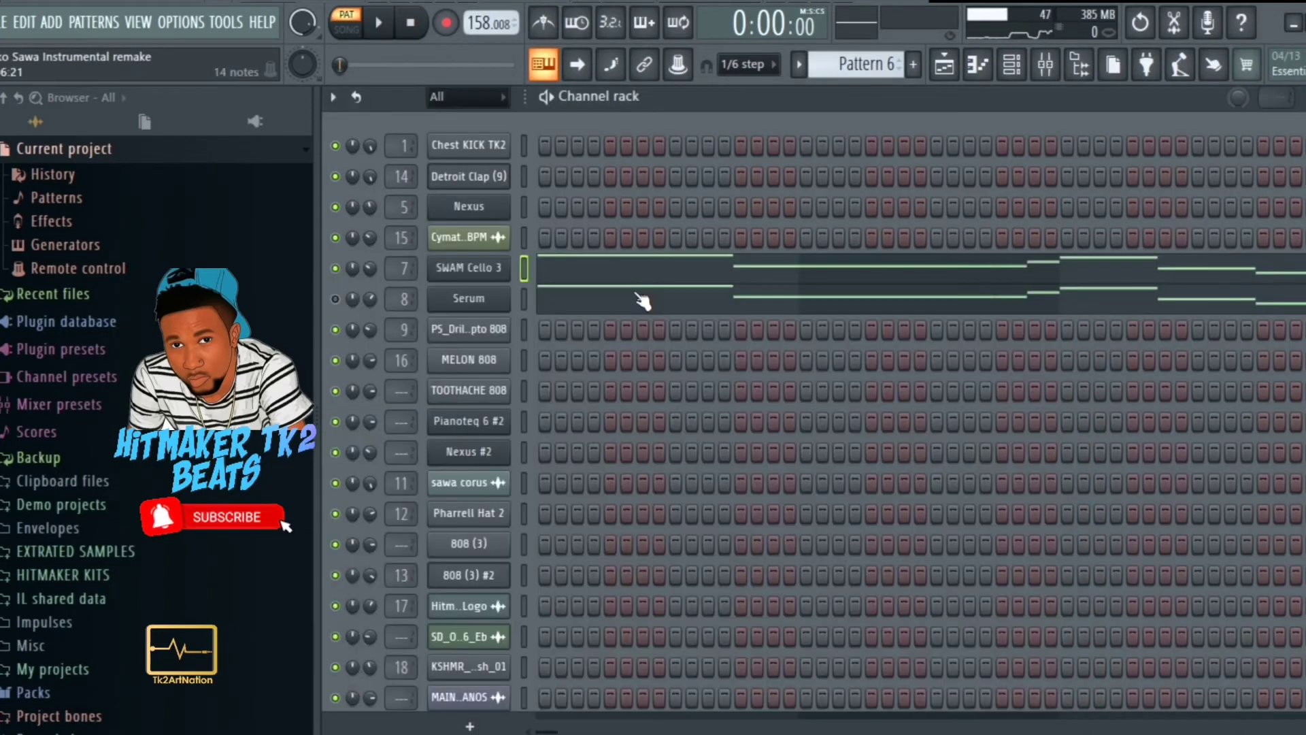
click(381, 22)
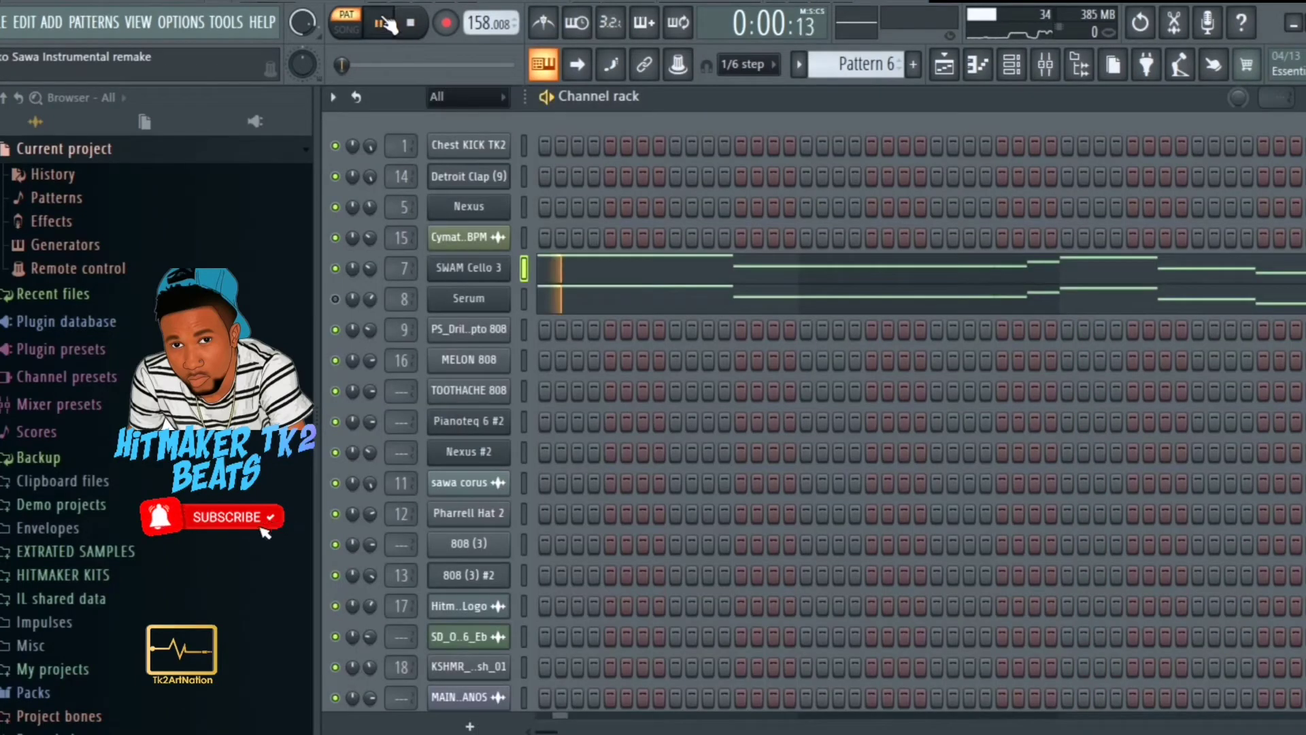
key(space)
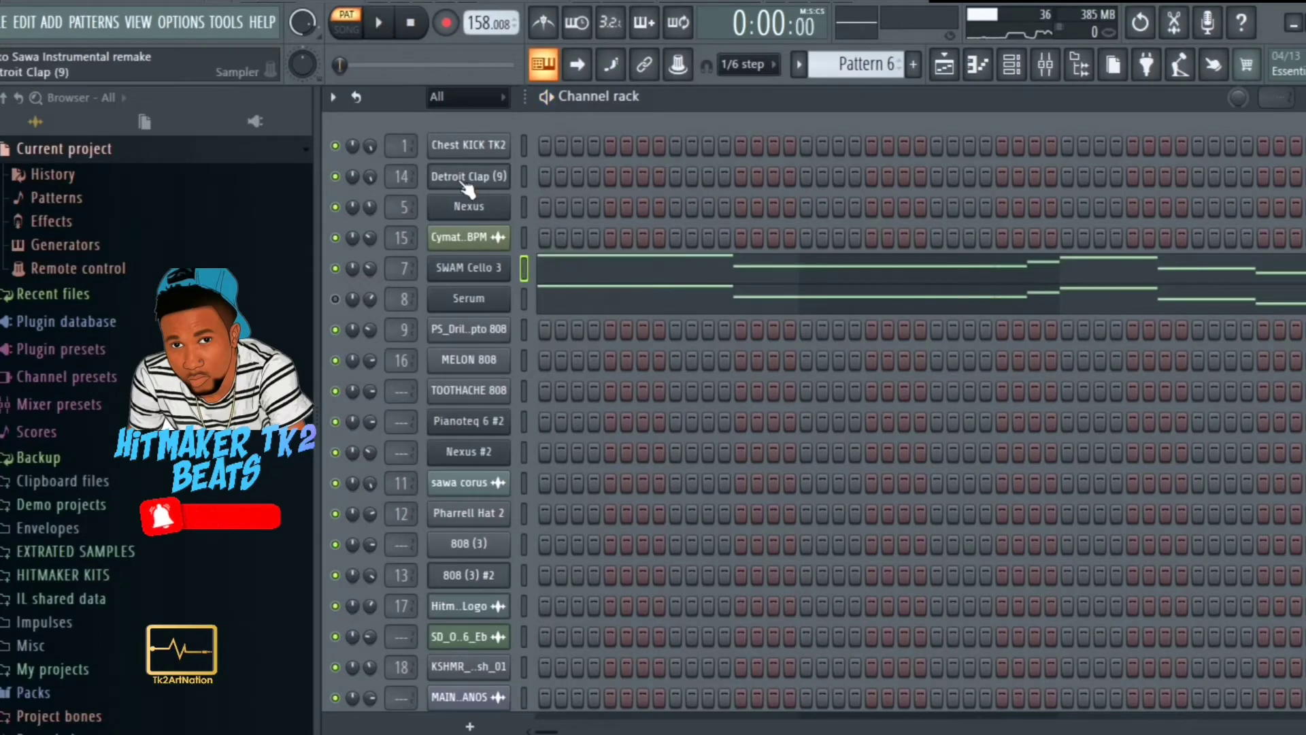
Open SWAM Cello 3, browse its parameter list, then return to the playlist.
click(488, 272)
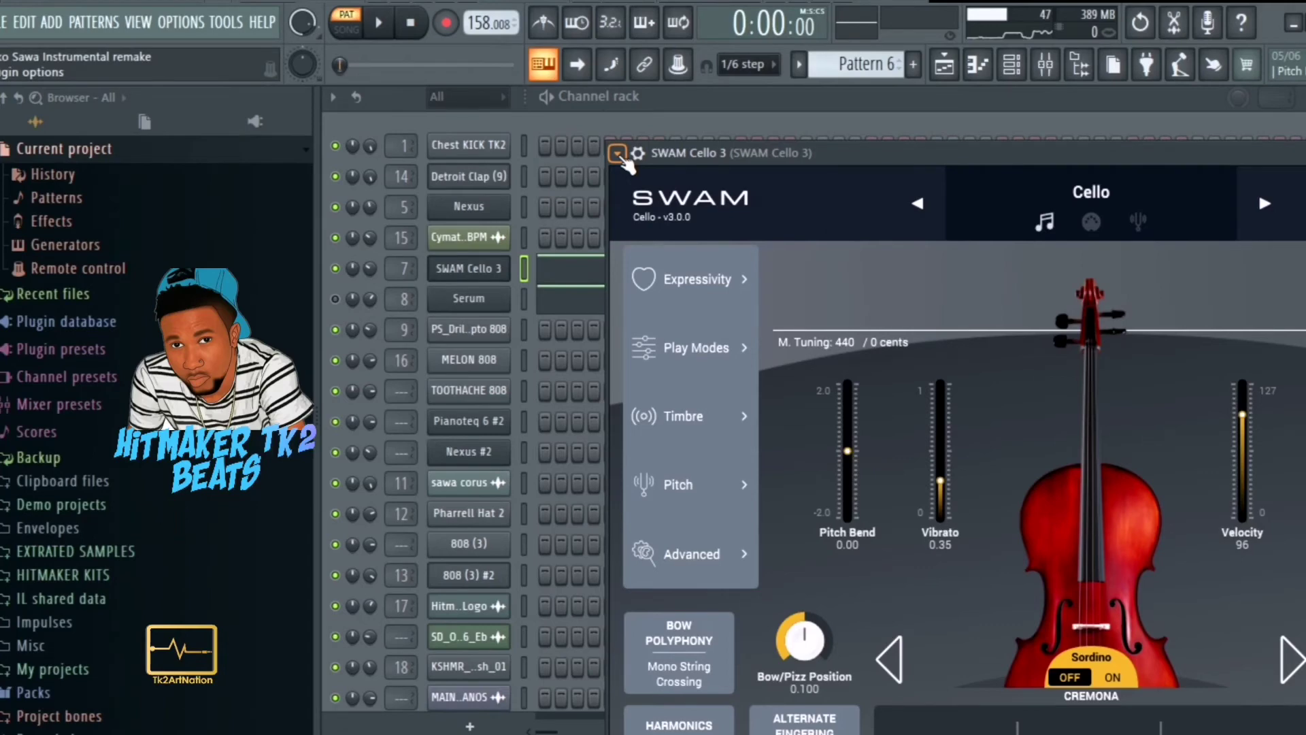
click(618, 154)
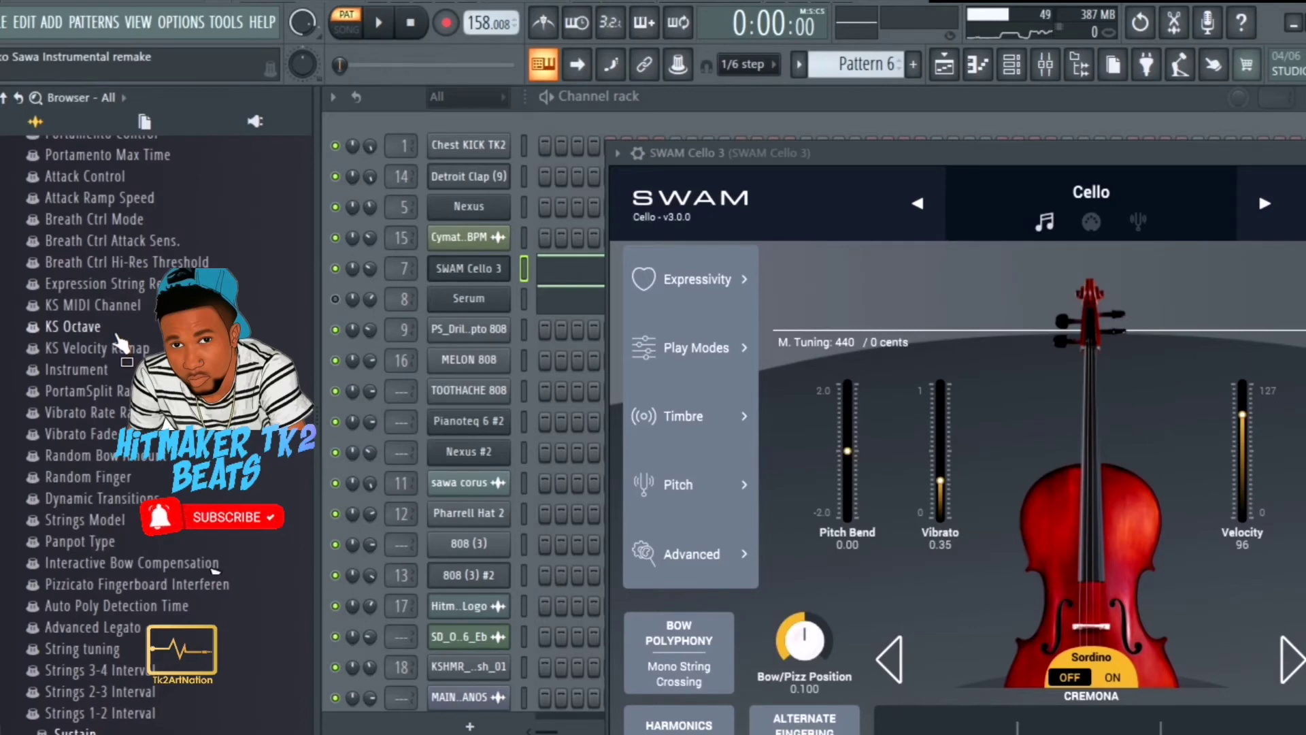
scroll(120, 342, up, 10)
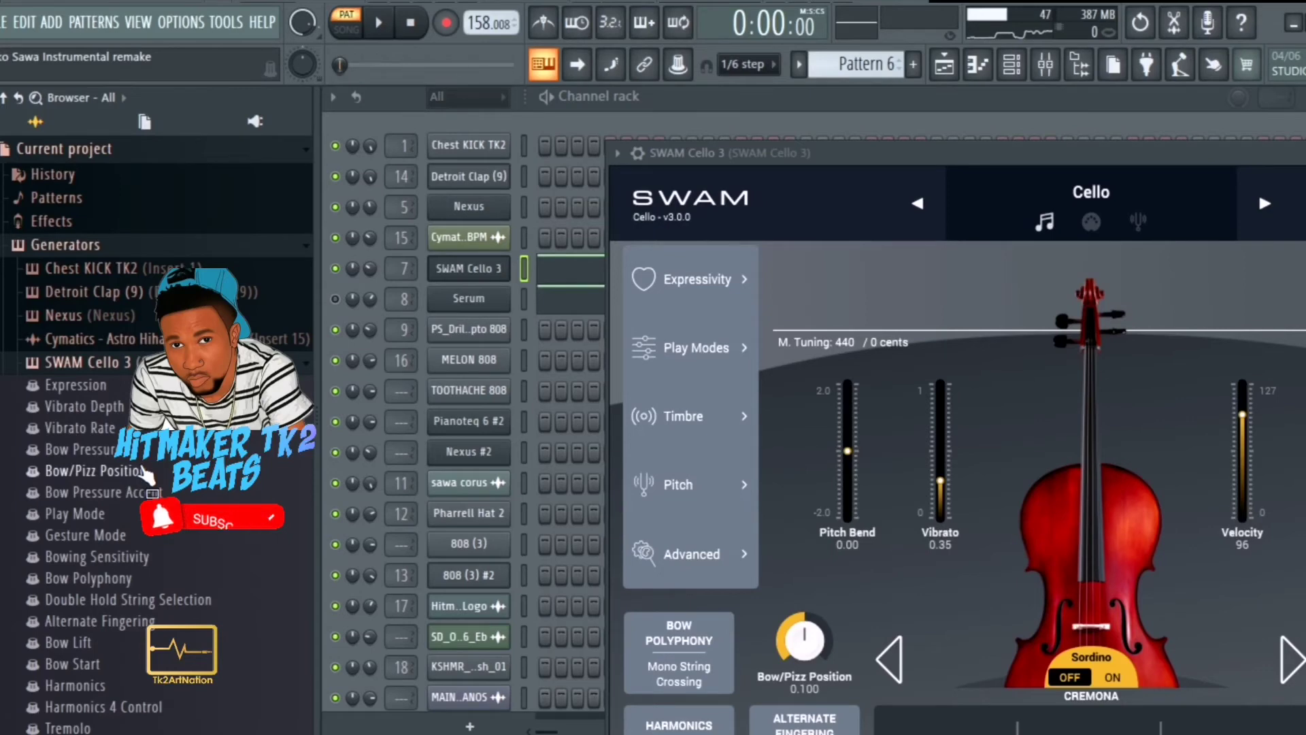
scroll(147, 469, down, 10)
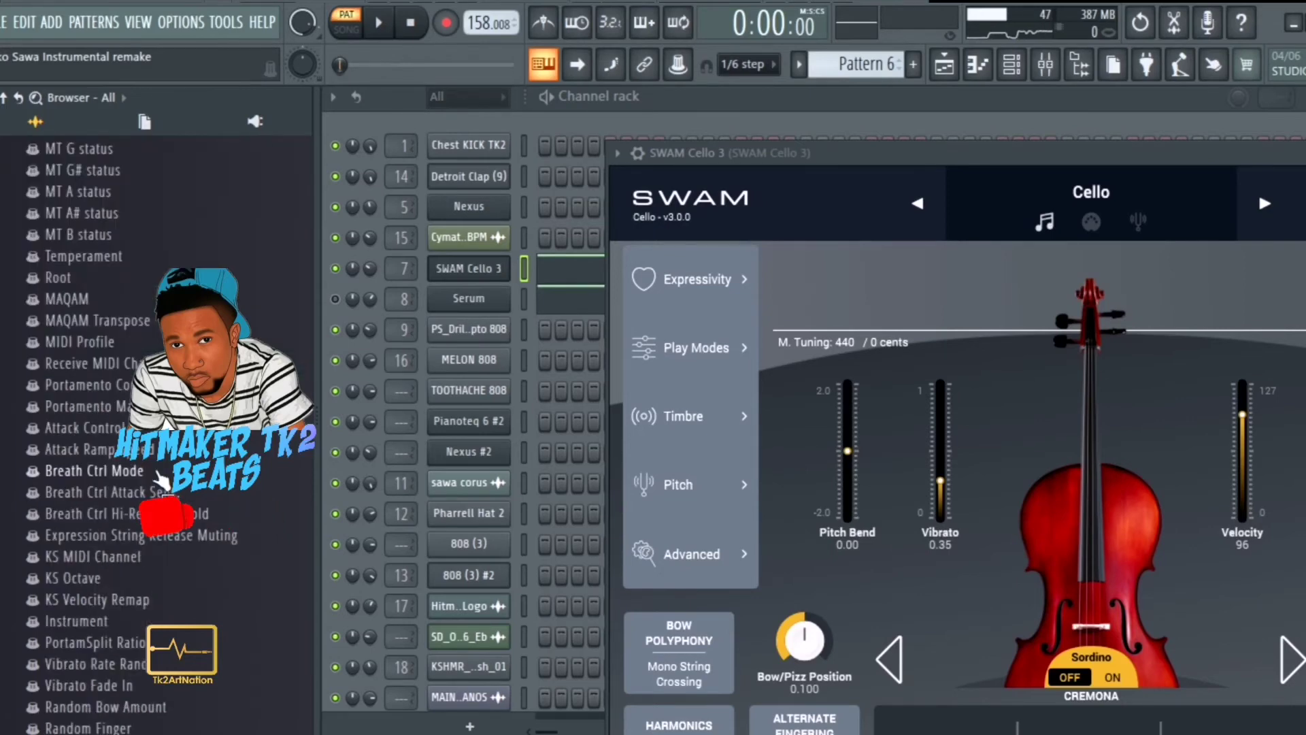
scroll(161, 482, down, 5)
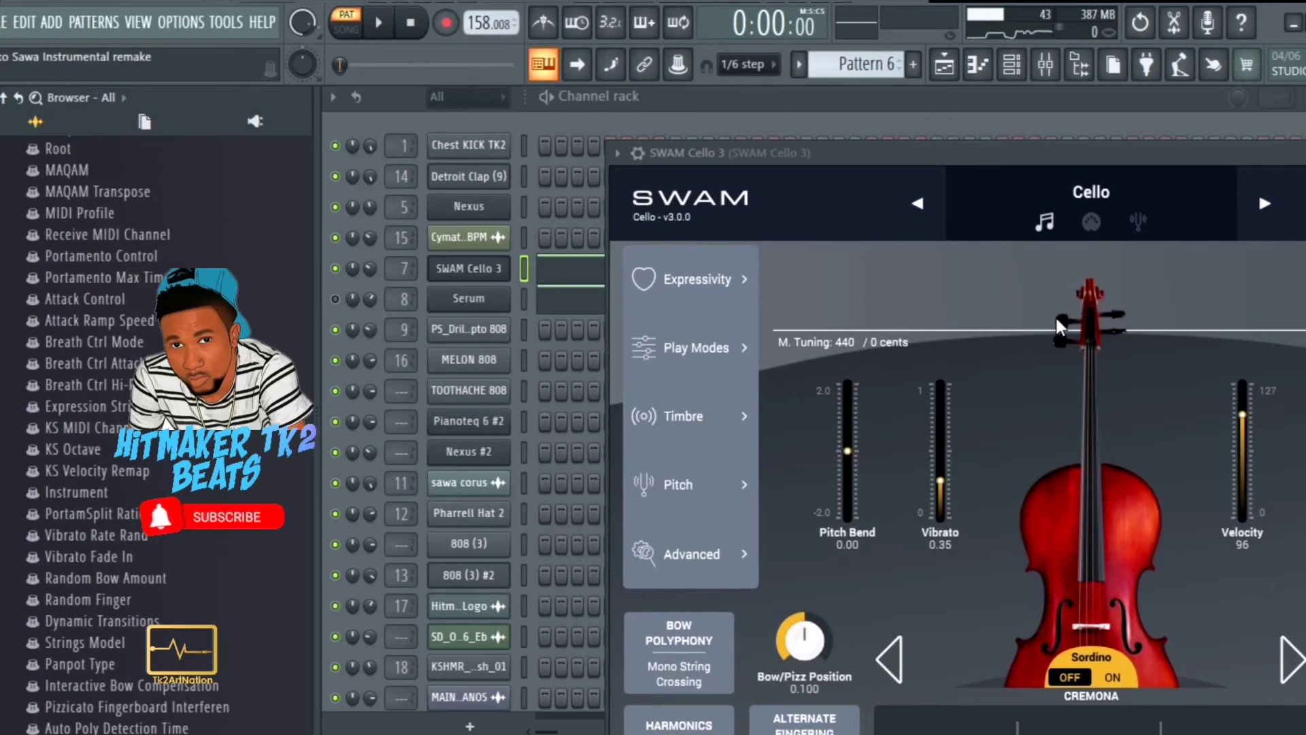
click(944, 64)
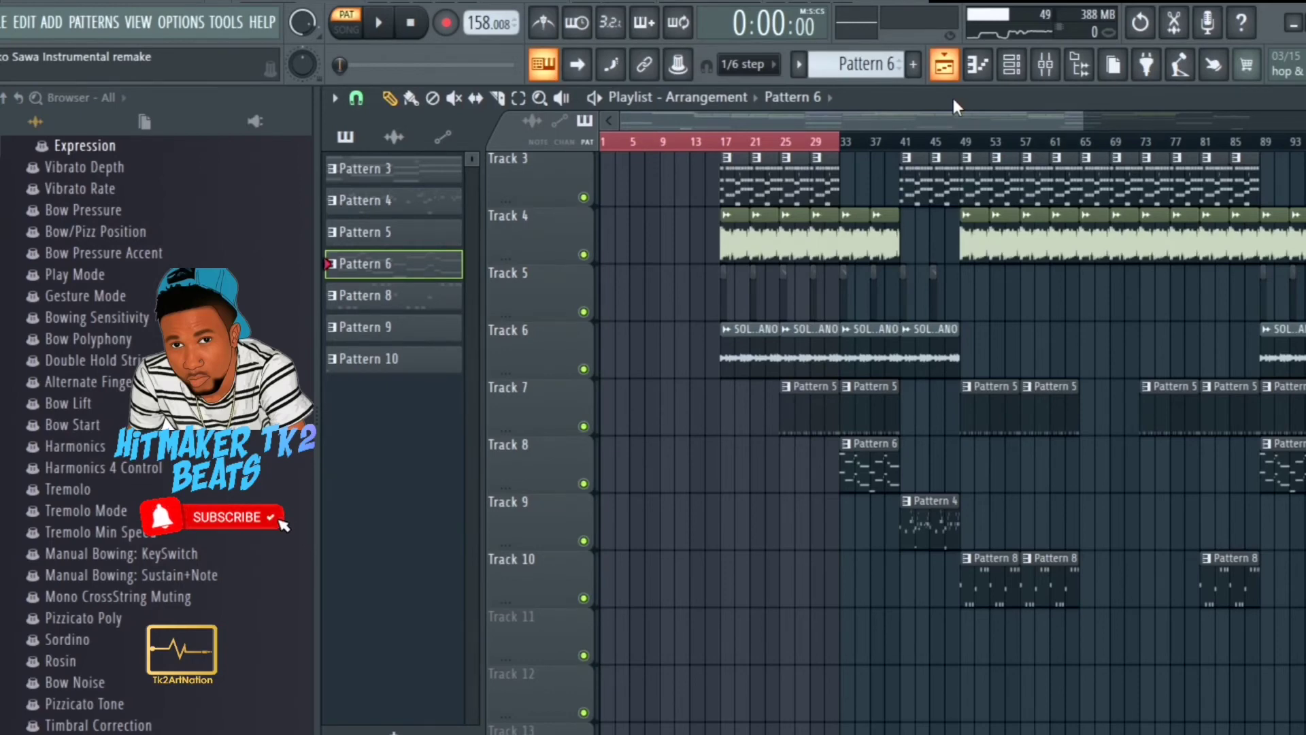
Switch from the playlist to the channel rack with F6 to view Pattern 4.
key(F6)
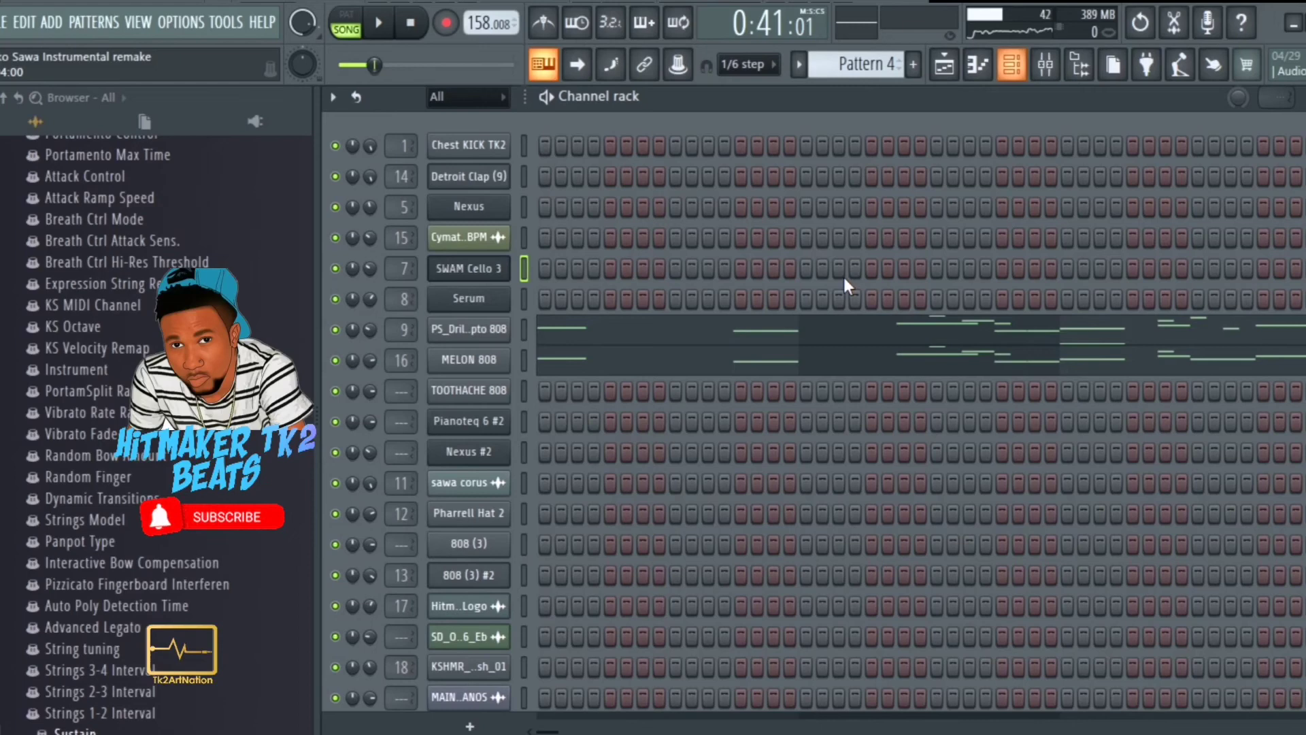
Select the MELON 808 channel and play Pattern 4 alone in pattern mode.
click(663, 359)
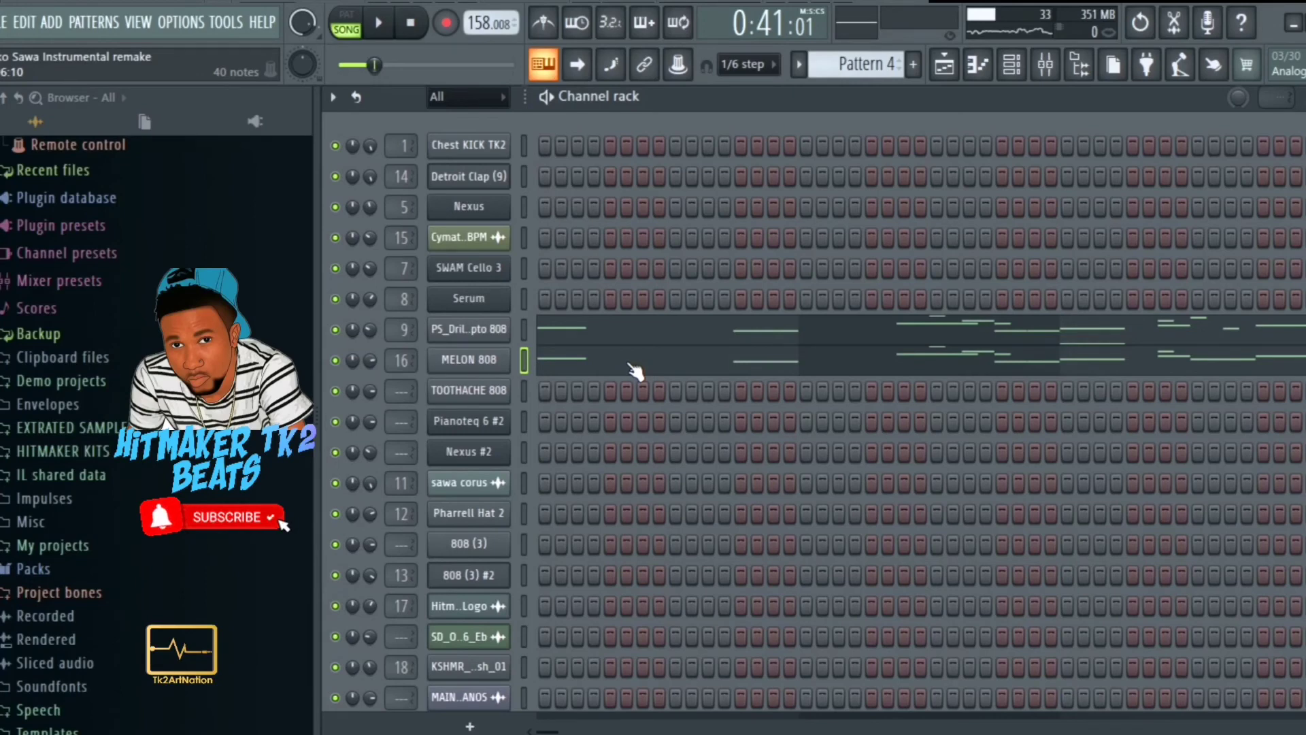
key(l)
key(space)
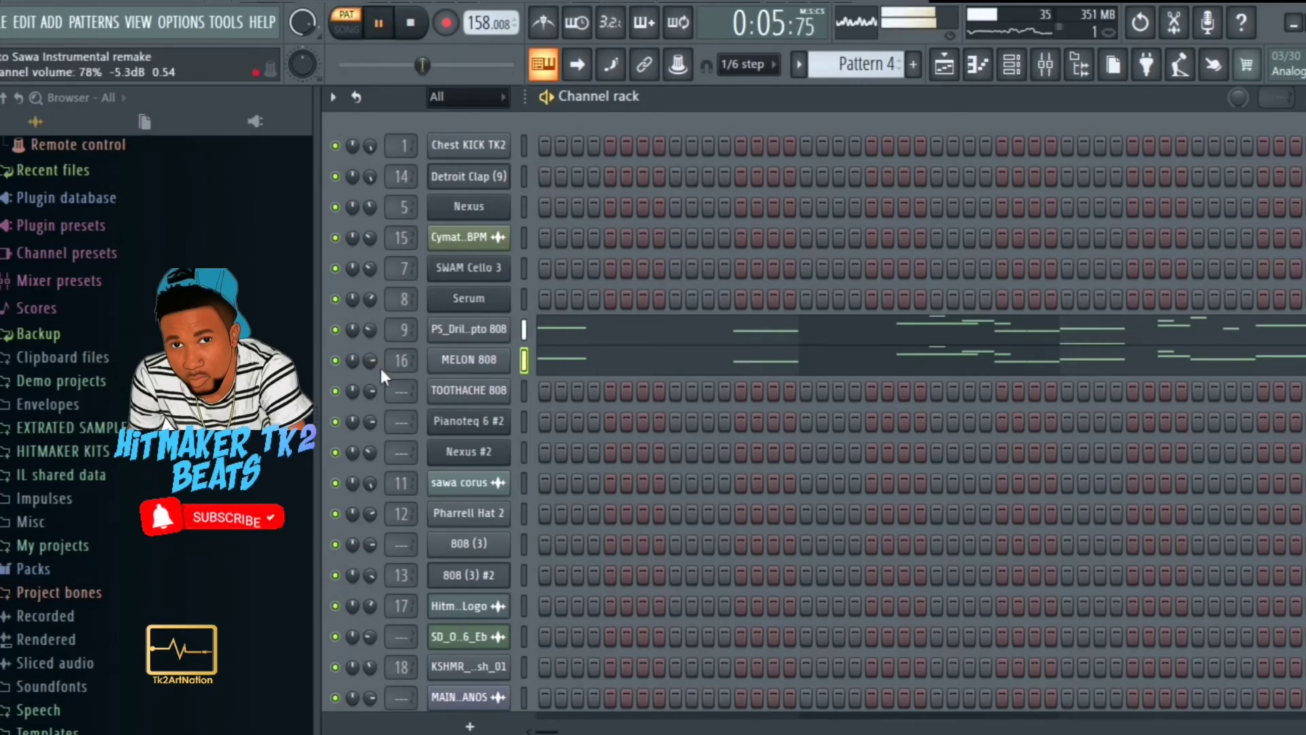